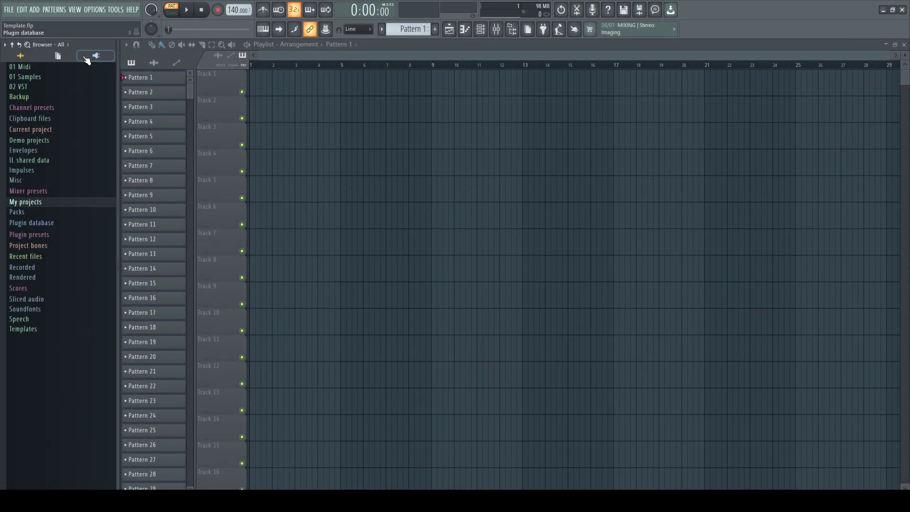
- Browse the Advanced, Minimal and Other template submenus, then run Change default template to reveal FL Studio's install folder
left_click(12, 13)
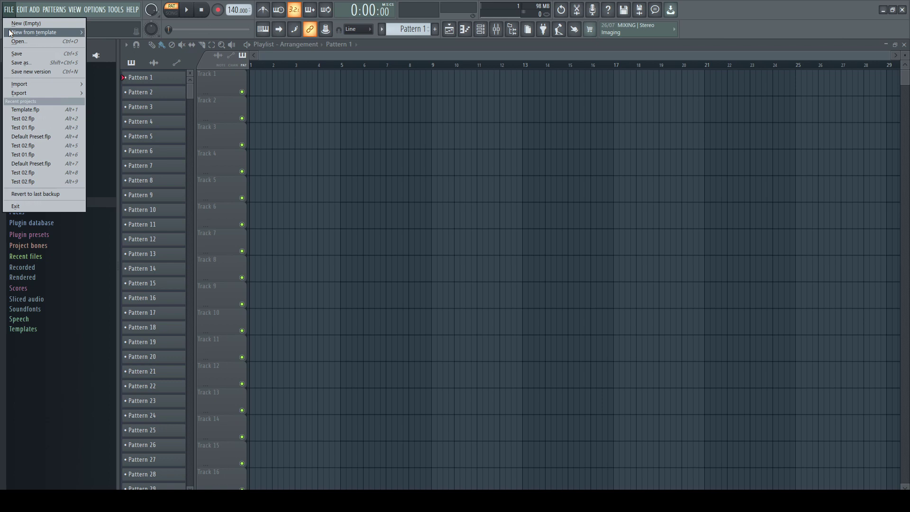
mouse_move(9, 33)
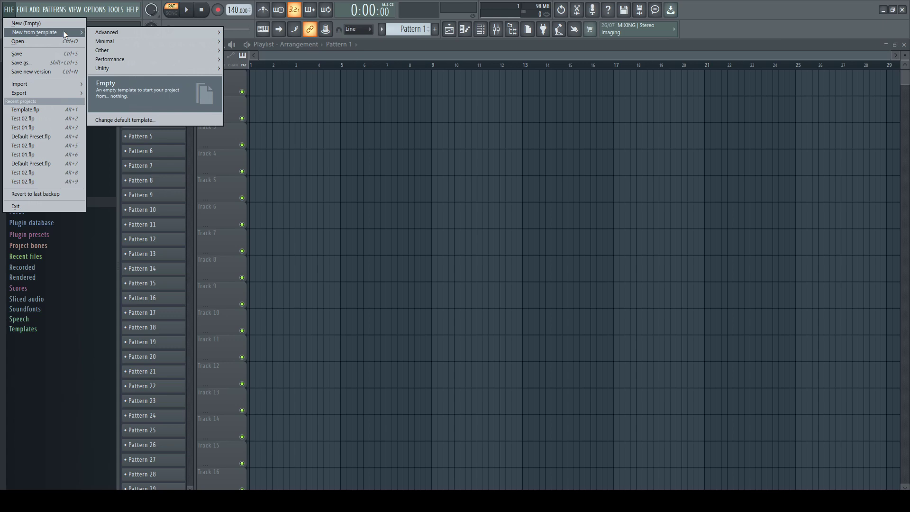
mouse_move(108, 32)
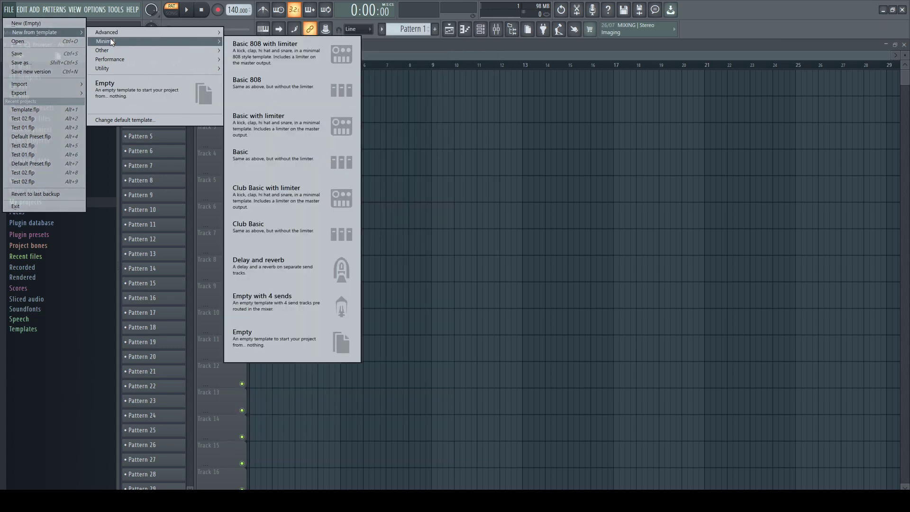
mouse_move(110, 51)
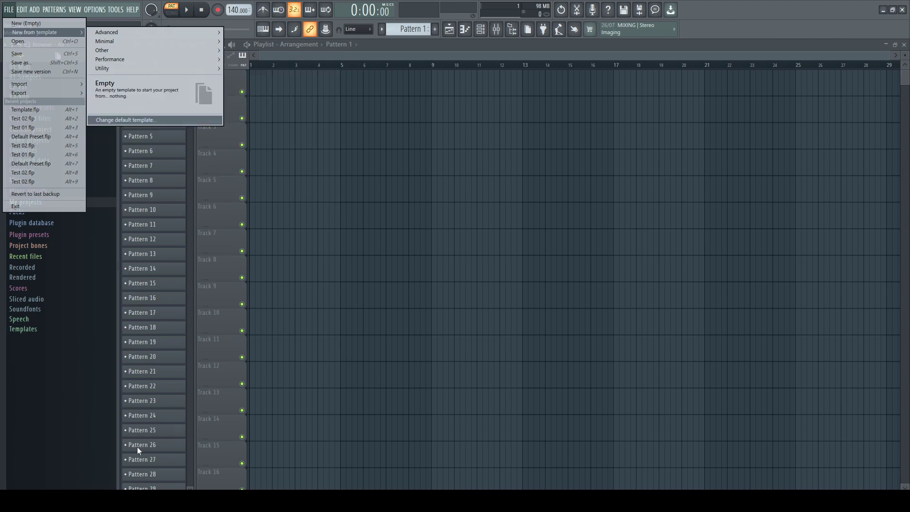
left_click(125, 120)
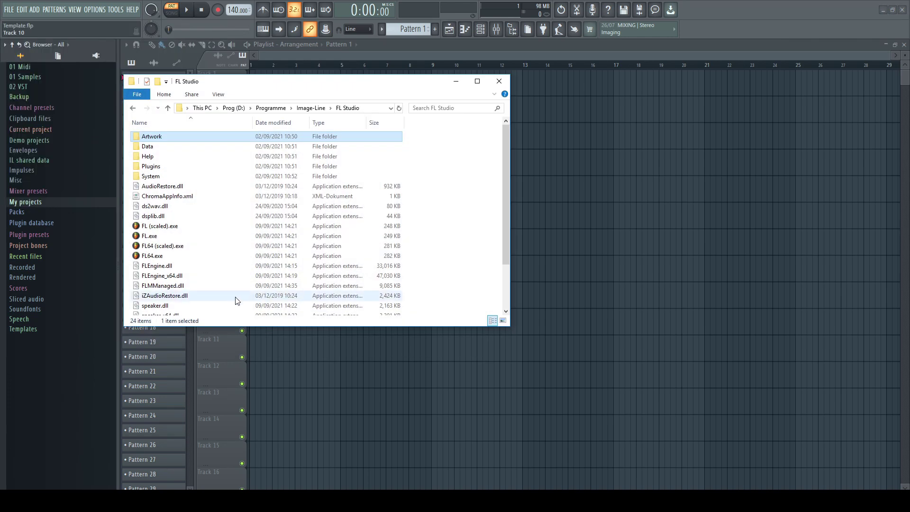
- Navigate Explorer into Data\Templates\Advanced\Electronic to list its nine template .flp files
double_click(161, 147)
double_click(165, 159)
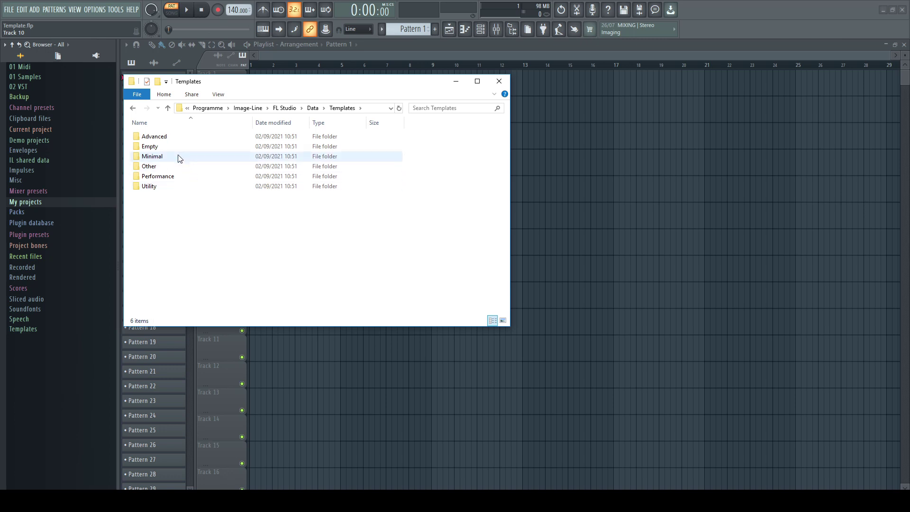
double_click(170, 136)
double_click(164, 136)
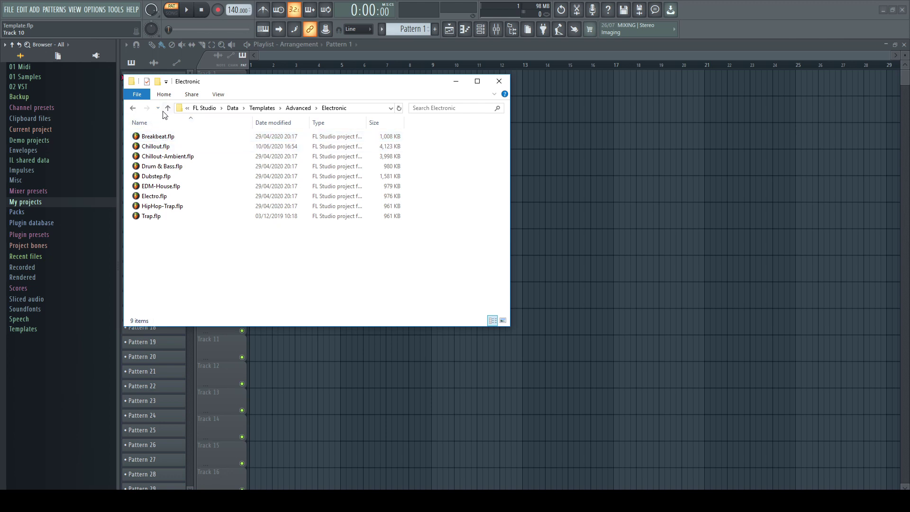
- Start a new project from the Advanced Breakbeat template
left_click(8, 9)
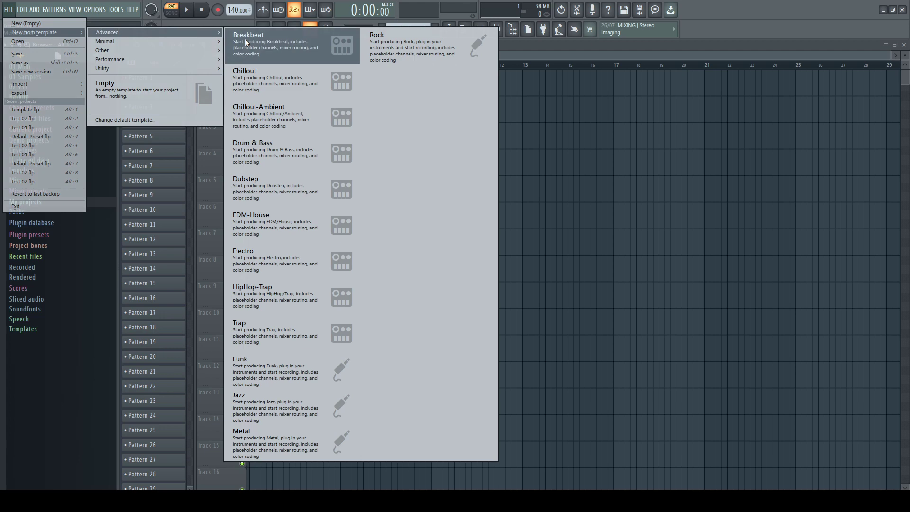
left_click(245, 38)
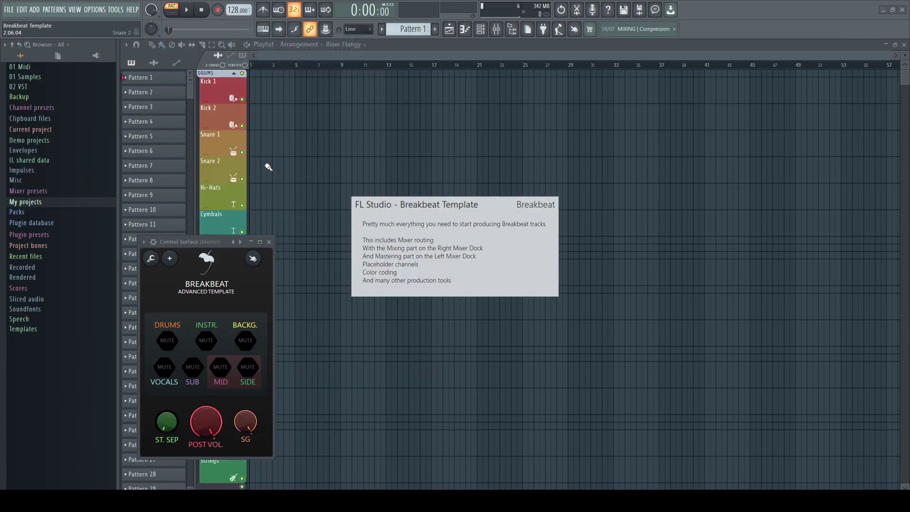
- Show hidden items in the Electronic folder and open Breakbeat.nfo in Notepad
key("alt+Tab")
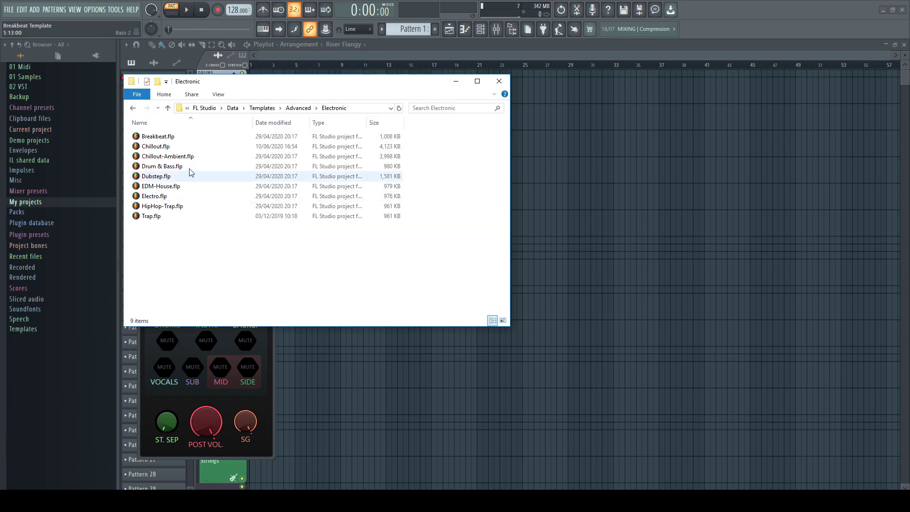
left_click(172, 139)
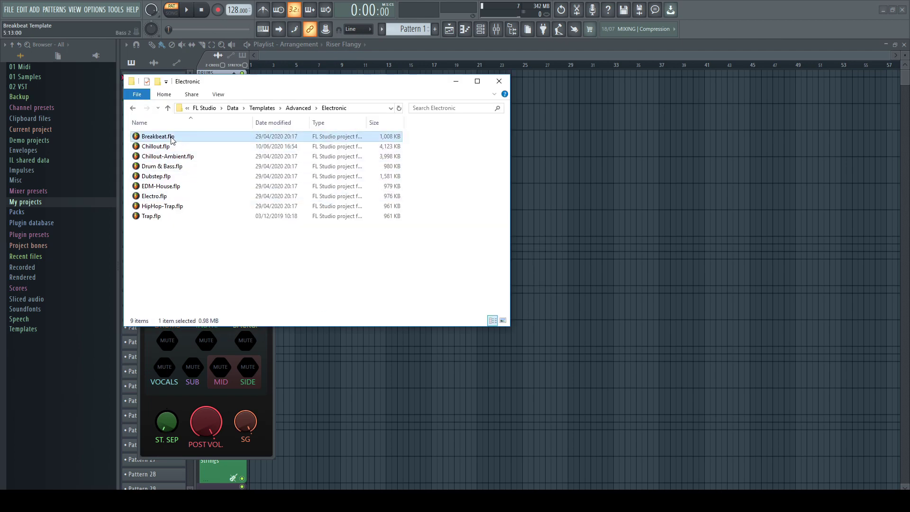
left_click(224, 96)
left_click(351, 127)
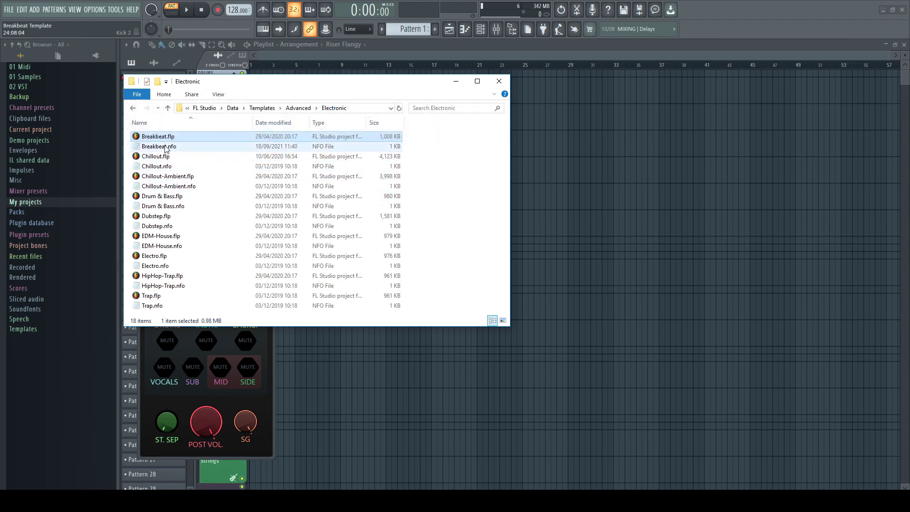
double_click(165, 148)
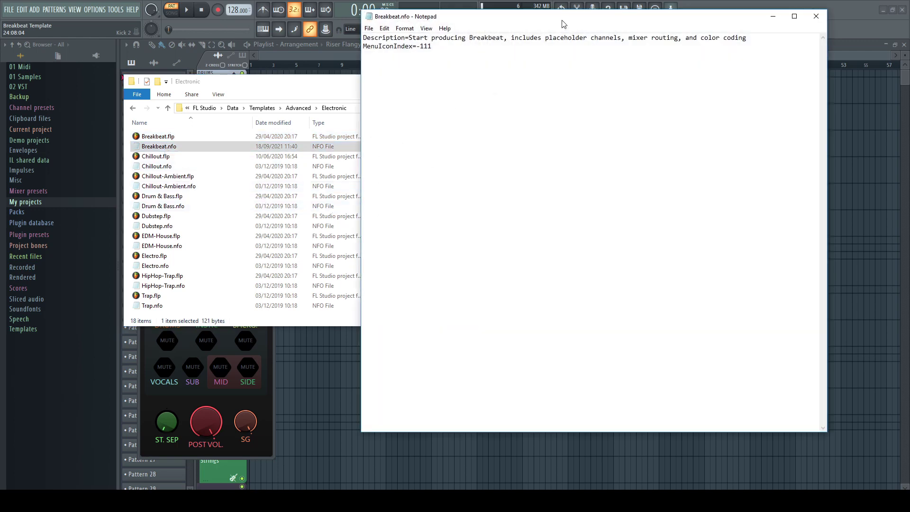
- Compare Breakbeat.nfo's Description and MenuIconIndex=-111 lines with Breakbeat's entry in the template menu
left_click_drag(563, 21, 428, 60)
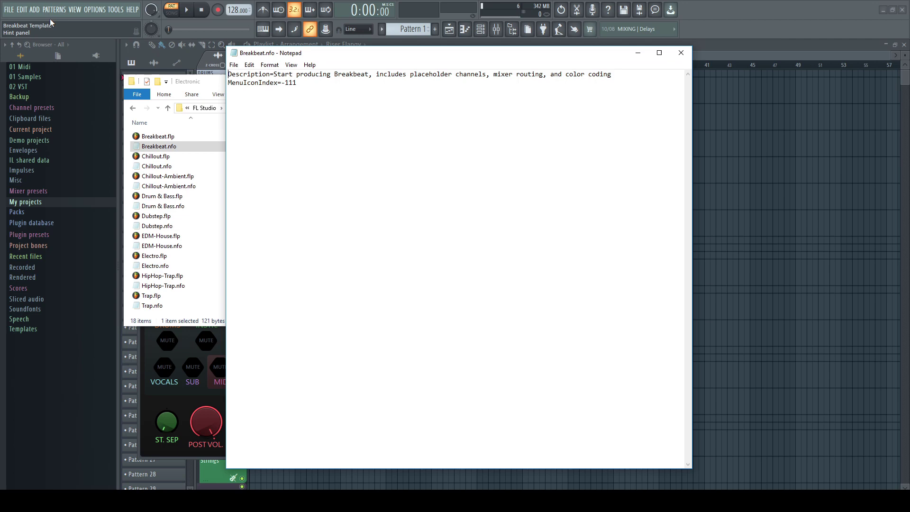
left_click(10, 10)
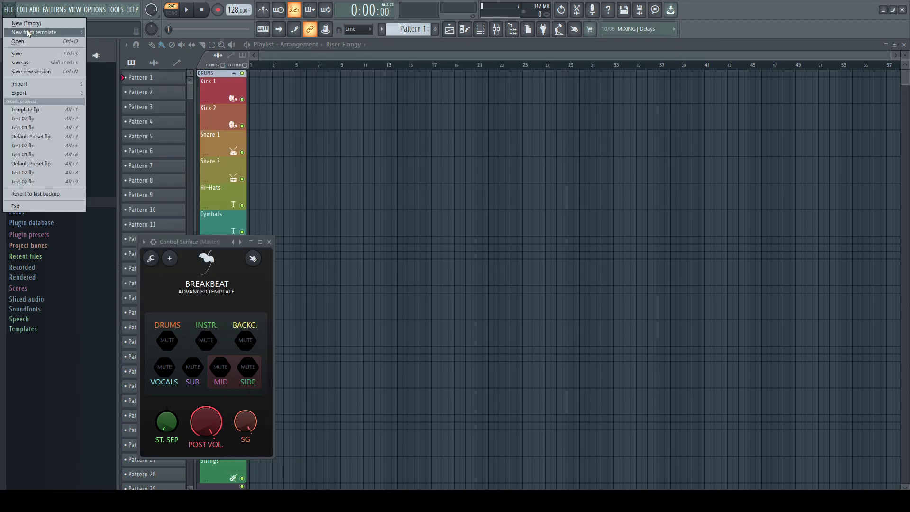
mouse_move(27, 31)
mouse_move(116, 33)
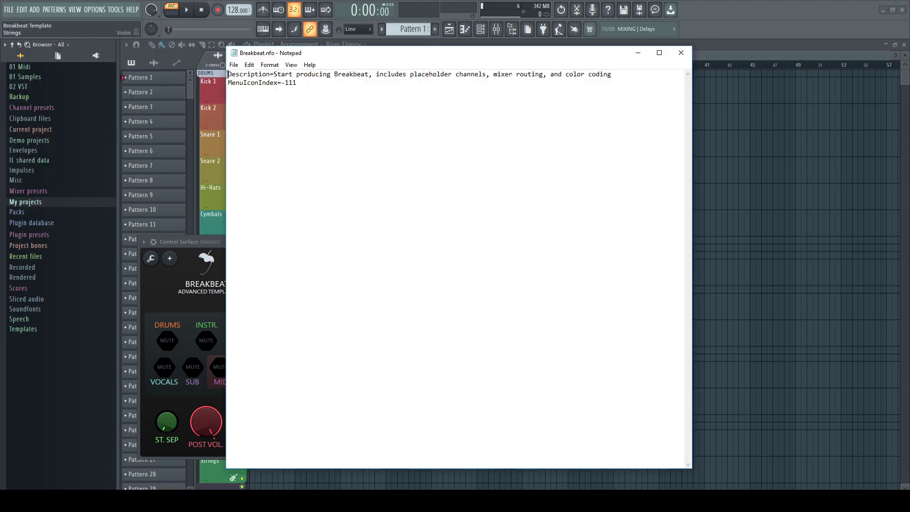
left_click_drag(227, 76, 276, 77)
left_click_drag(228, 83, 296, 87)
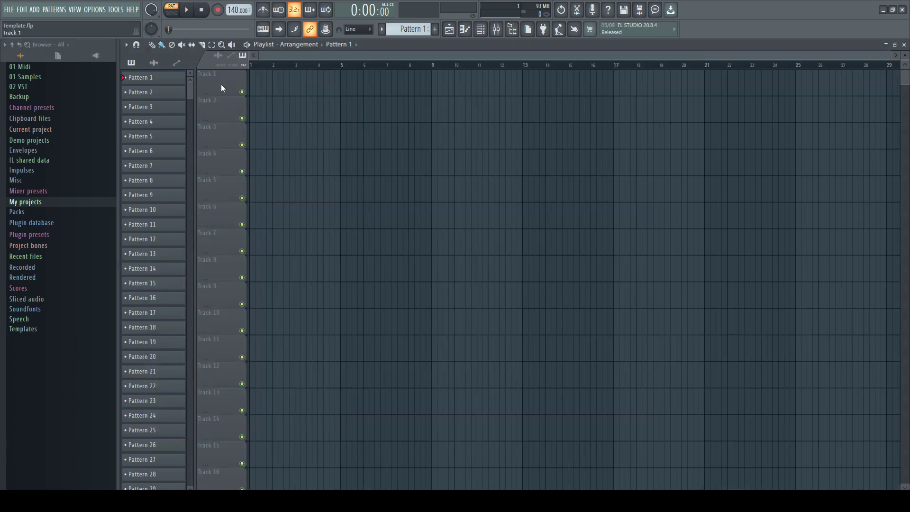
- Scroll the Color+Icon Templates forum thread down to the icon-number chart marking icons 111 and 112
left_click(228, 74)
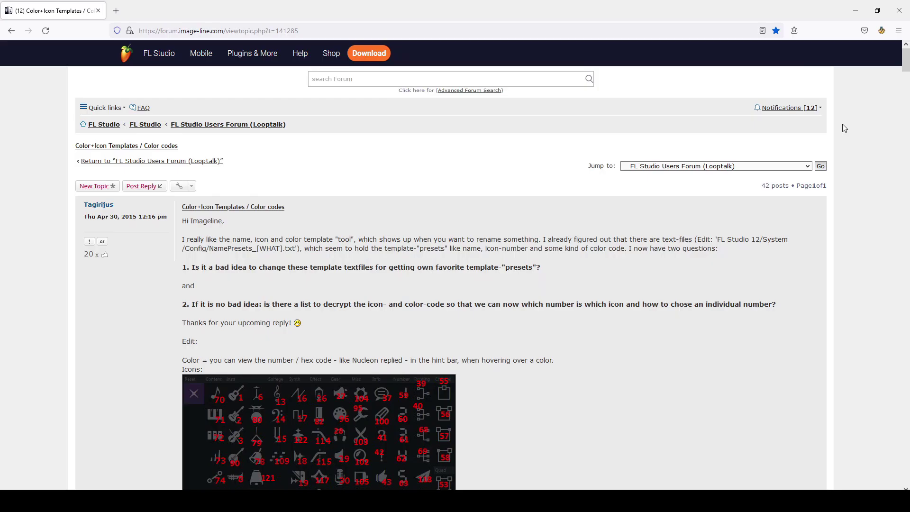
scroll(849, 122, "down", 2)
scroll(850, 122, "down", 15)
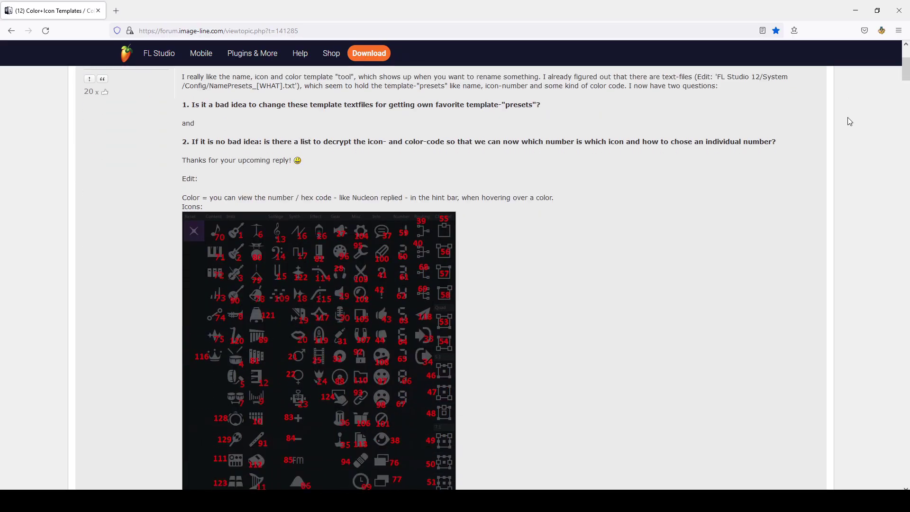
scroll(849, 121, "down", 20)
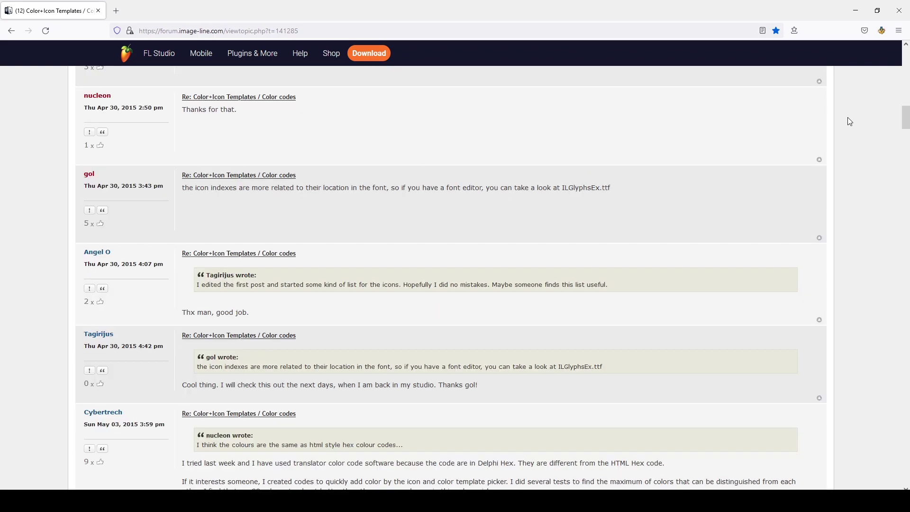
scroll(850, 122, "down", 20)
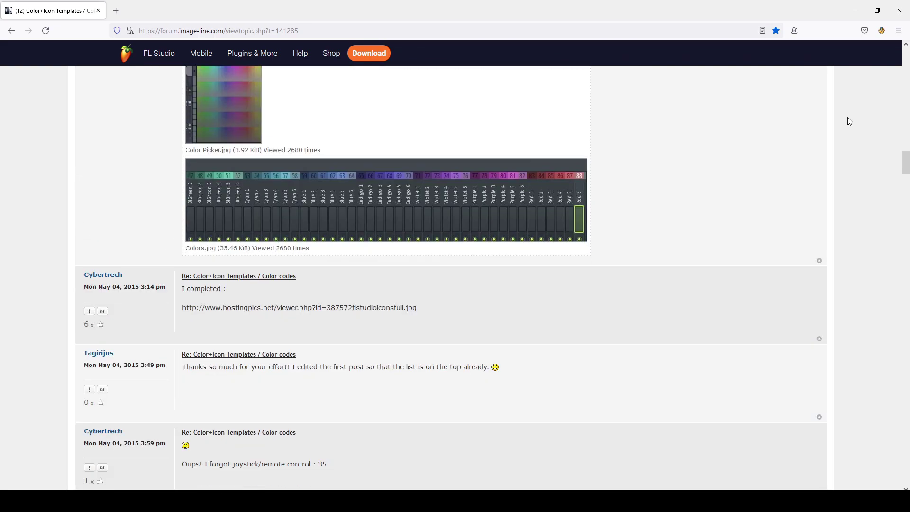
scroll(847, 120, "down", 5)
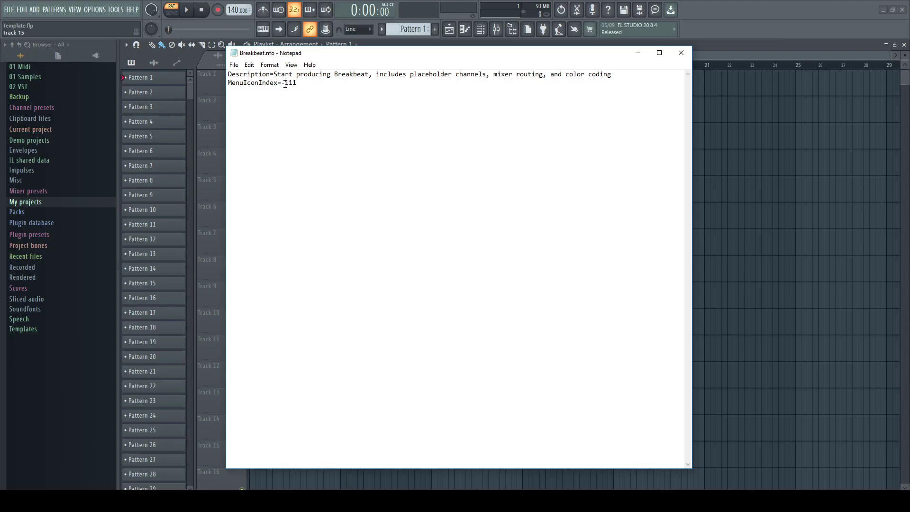
- Change Breakbeat.nfo's MenuIconIndex from -111 to -5 and save the file
double_click(287, 83)
type("5")
left_click(233, 65)
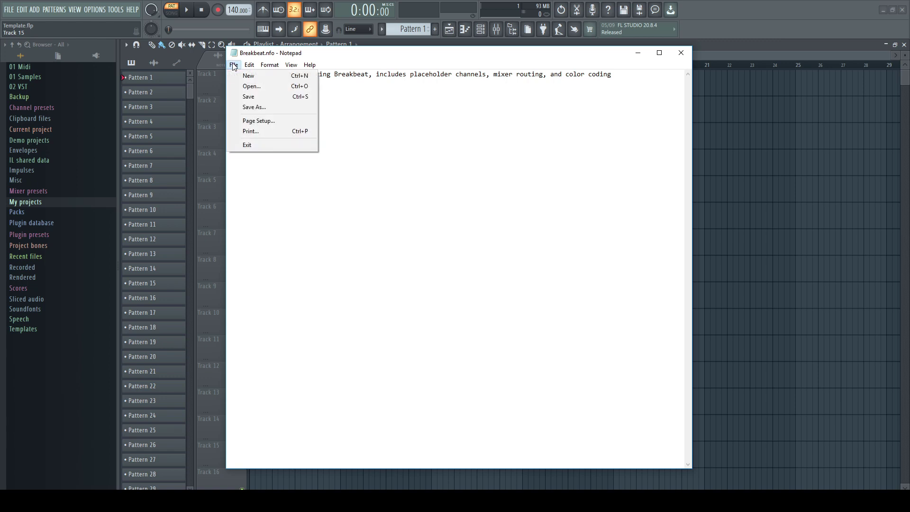
left_click(247, 97)
- Check Breakbeat in the Advanced template list, then open the Templates folder via Change default template
left_click(638, 53)
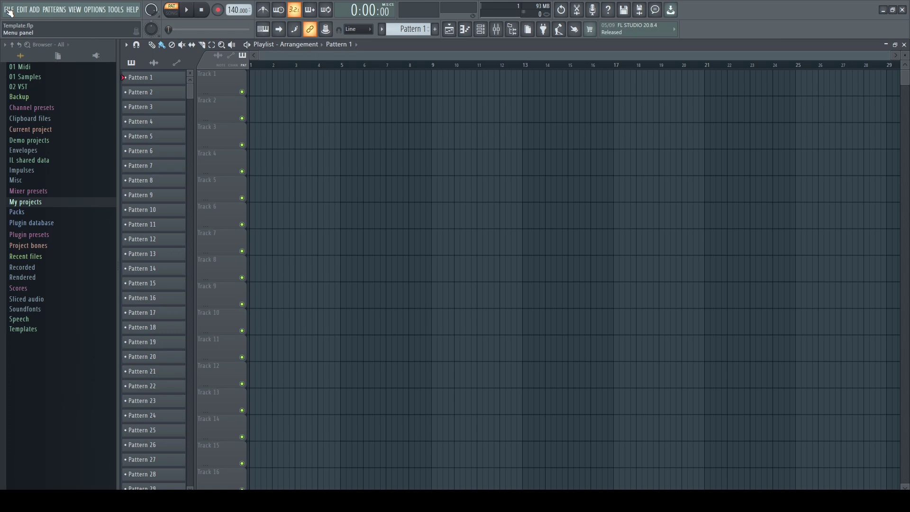
left_click(8, 10)
mouse_move(24, 32)
mouse_move(114, 30)
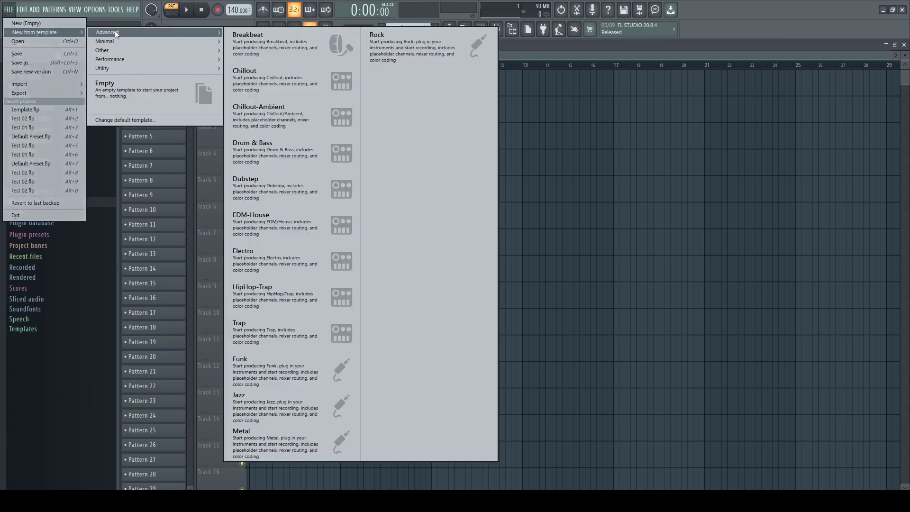
left_click(335, 43)
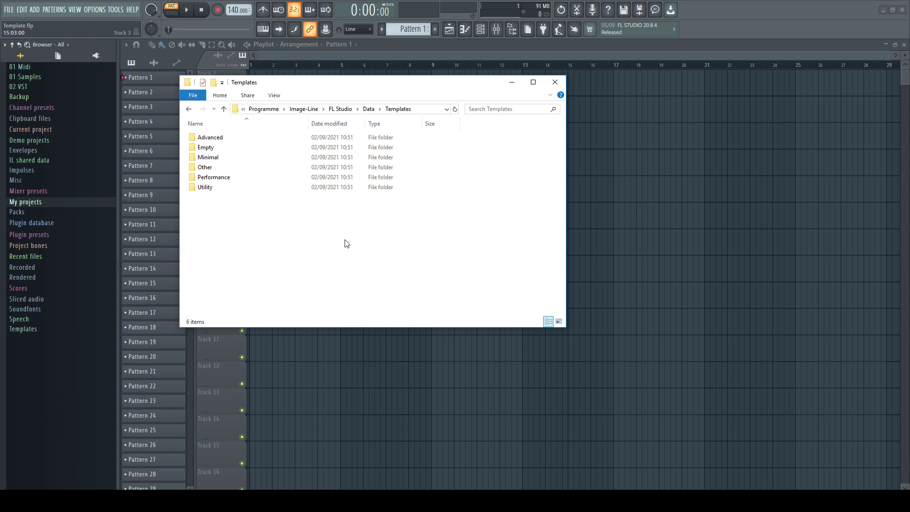
- Browse the Advanced folder's Electronic and Instrumental subfolders and compare with FL Studio's Advanced template list
double_click(218, 140)
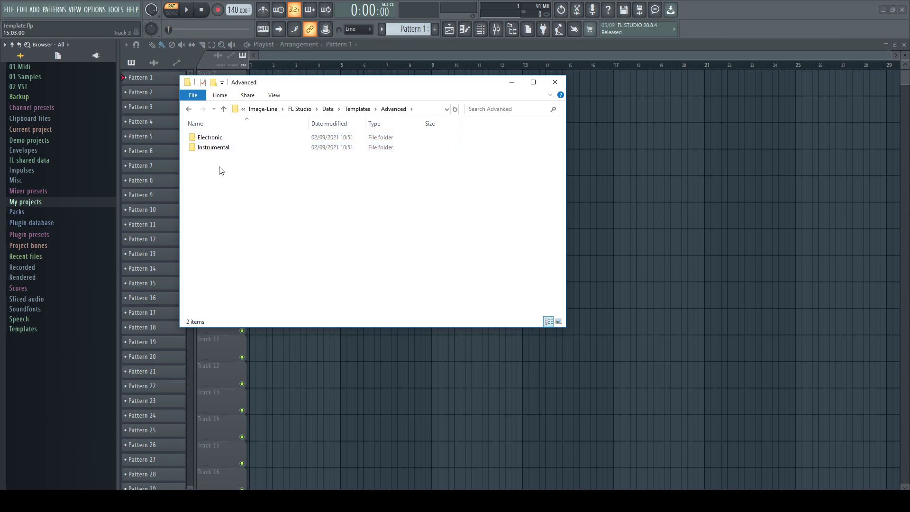
double_click(211, 137)
left_click(223, 109)
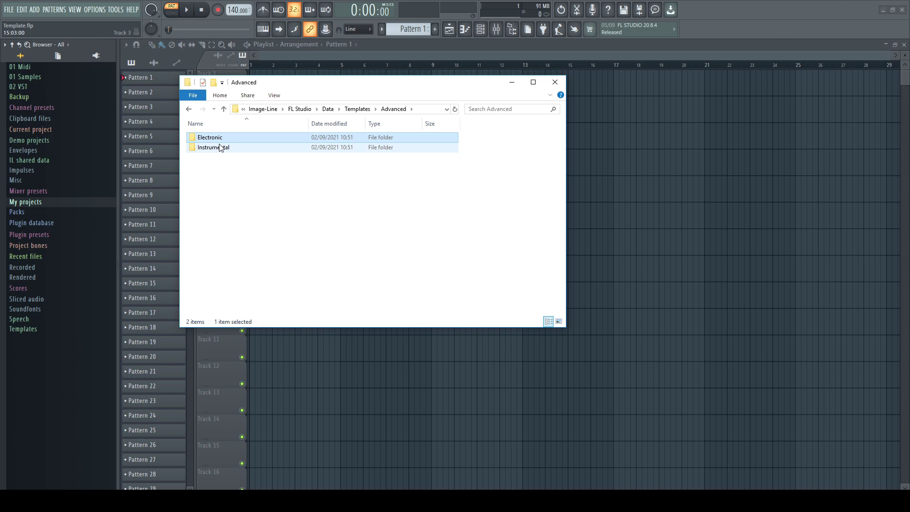
double_click(219, 148)
left_click(224, 109)
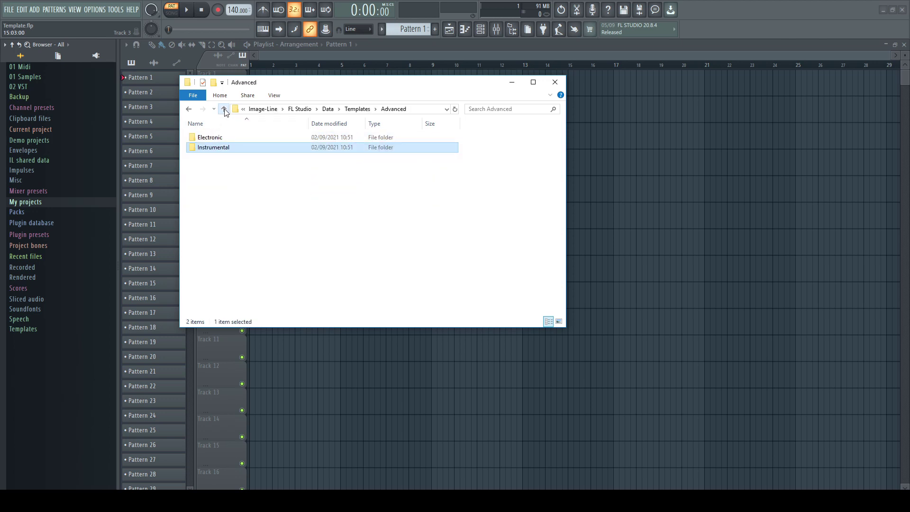
left_click(16, 11)
left_click(16, 12)
mouse_move(27, 33)
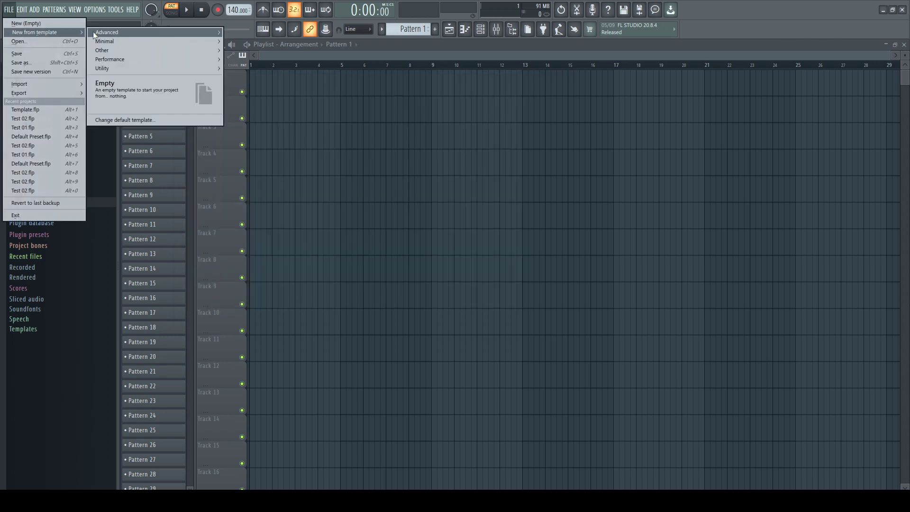
left_click(115, 33)
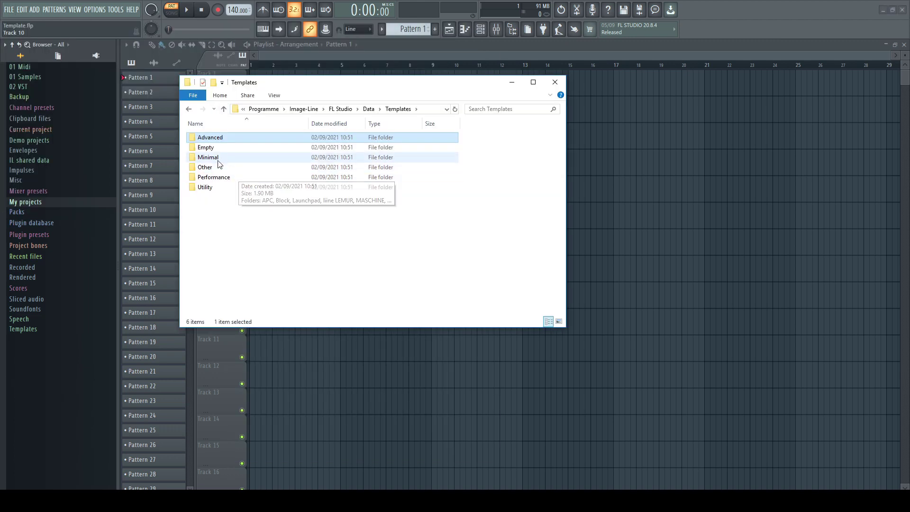
- Browse the Minimal folder's Basic, Basic 808 and Basic 808 with limiter template subfolders
double_click(218, 160)
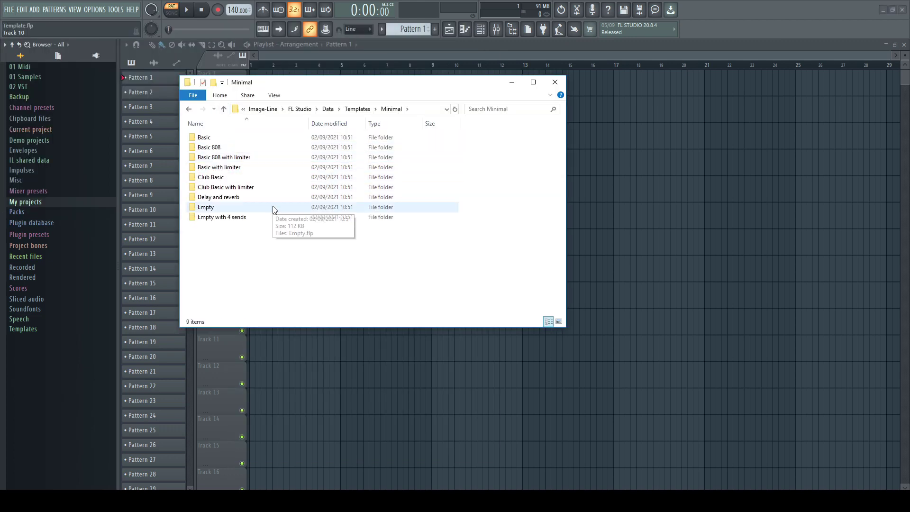
double_click(209, 137)
left_click(223, 109)
double_click(208, 147)
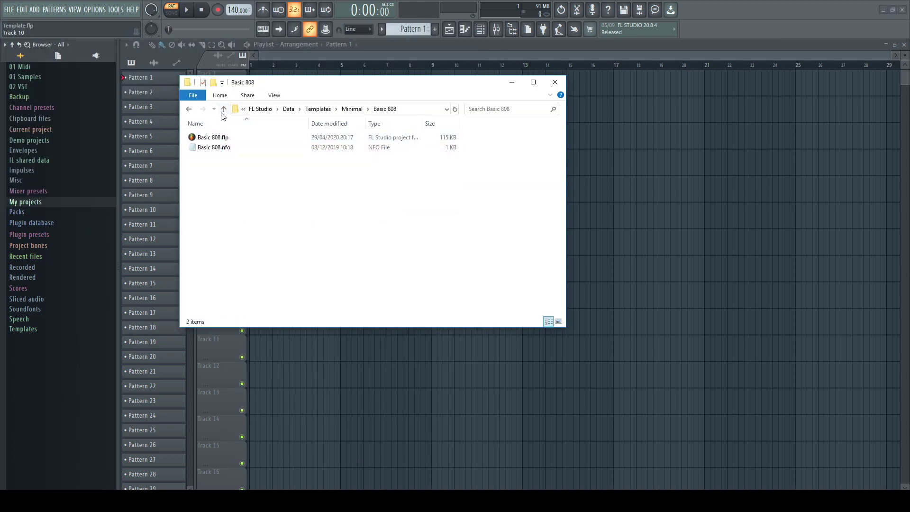
left_click(224, 109)
double_click(223, 157)
left_click(224, 109)
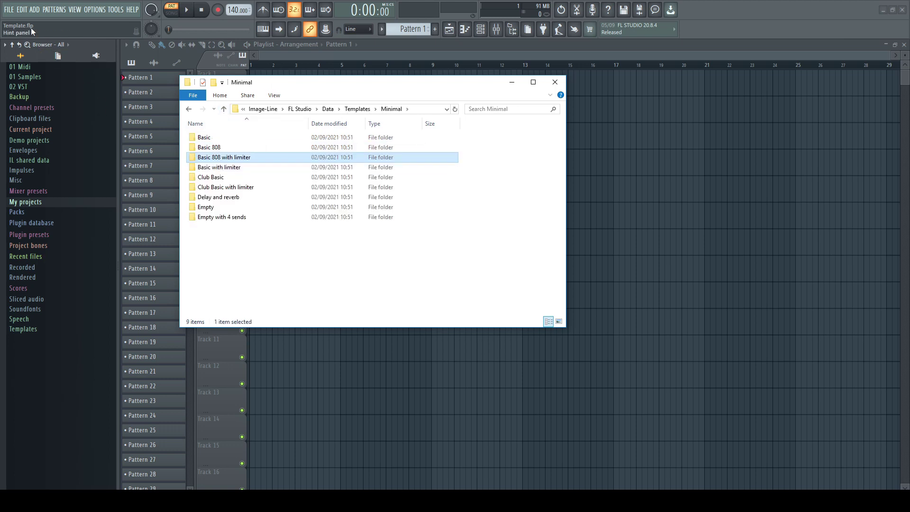
- Open the Templates\Empty folder and select Empty.flp and its Empty.nfo description file
left_click(10, 11)
mouse_move(16, 34)
mouse_move(111, 41)
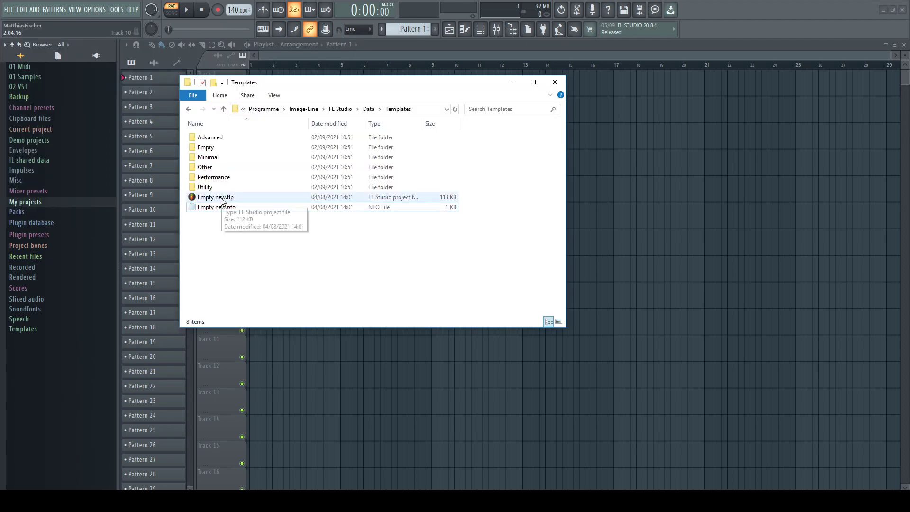
left_click(218, 208)
double_click(208, 147)
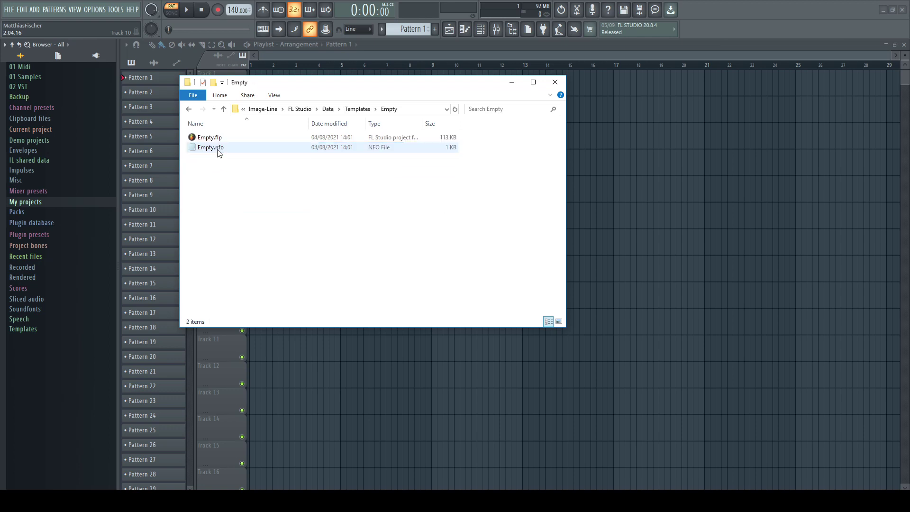
left_click(216, 139)
left_click(215, 149)
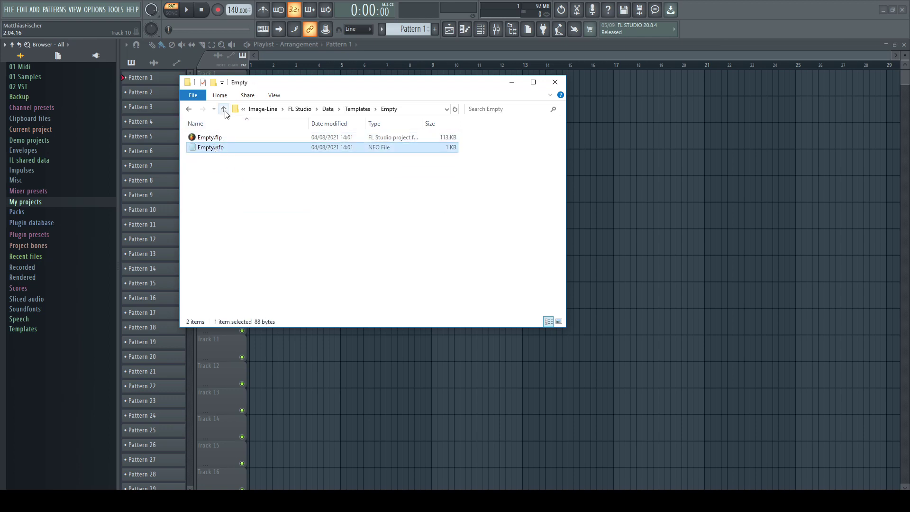
- Create a fresh FL Studio project from the Empty template
left_click(8, 10)
mouse_move(21, 29)
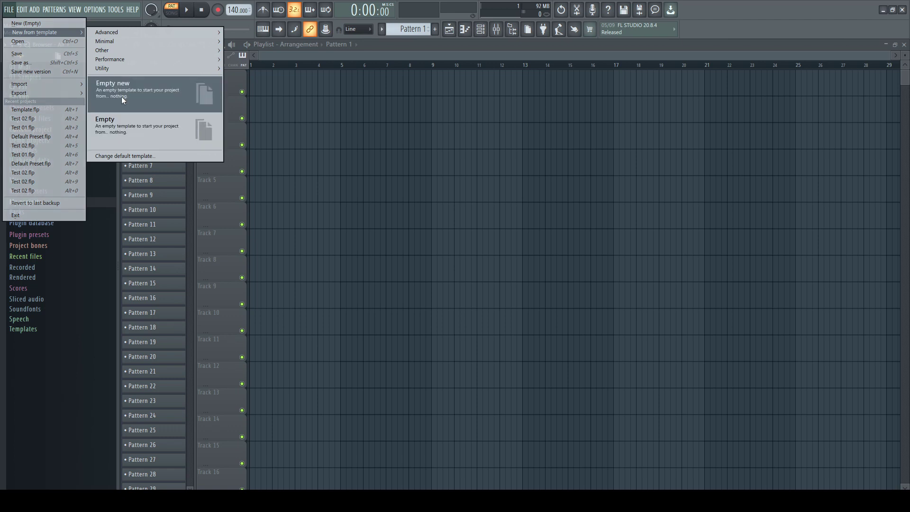
left_click(16, 11)
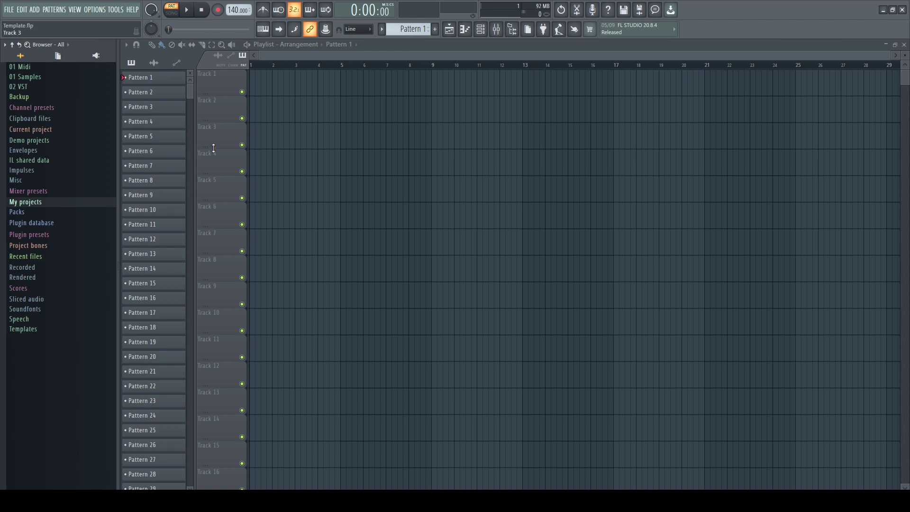
left_click(9, 11)
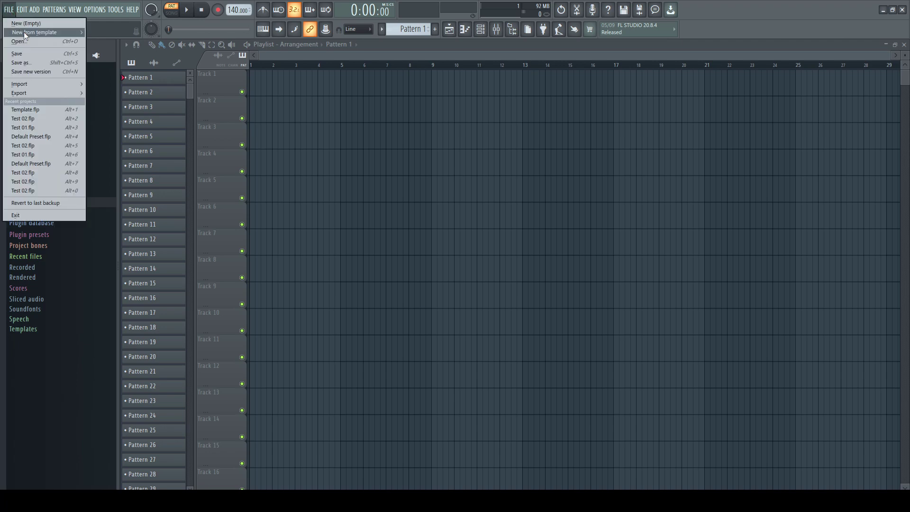
mouse_move(24, 32)
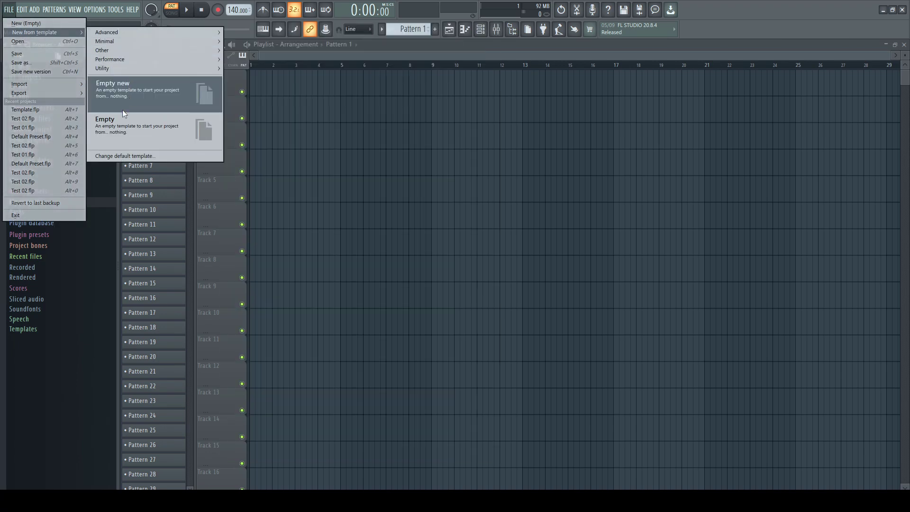
left_click(120, 115)
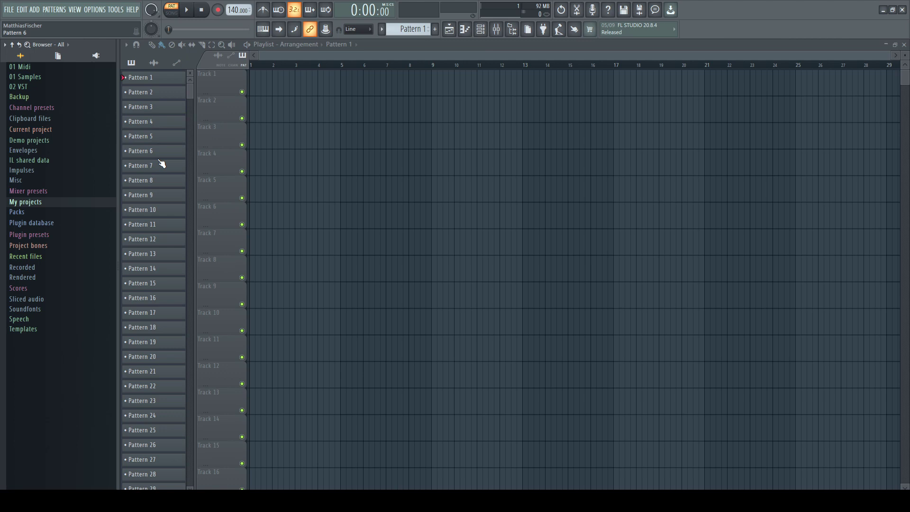
left_click(10, 10)
- Navigate the Save As dialog to the Projects\Templates folder
left_click(19, 55)
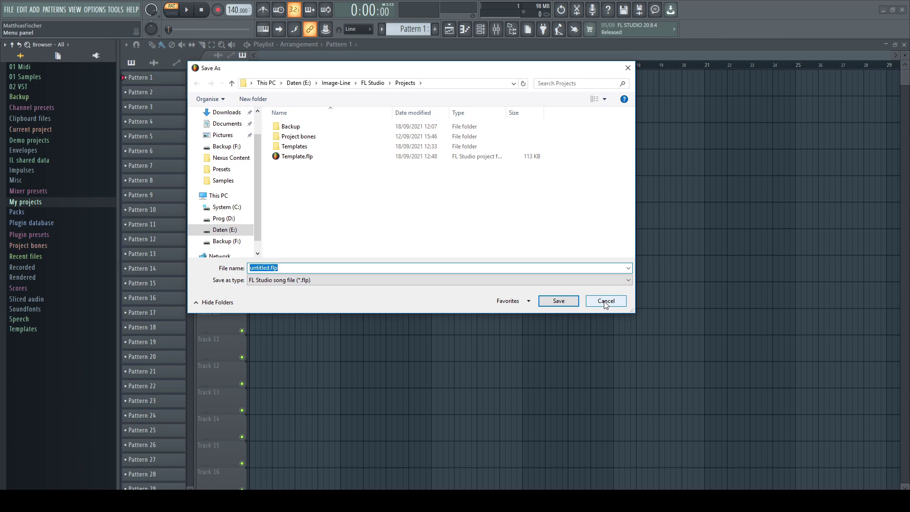
left_click(606, 303)
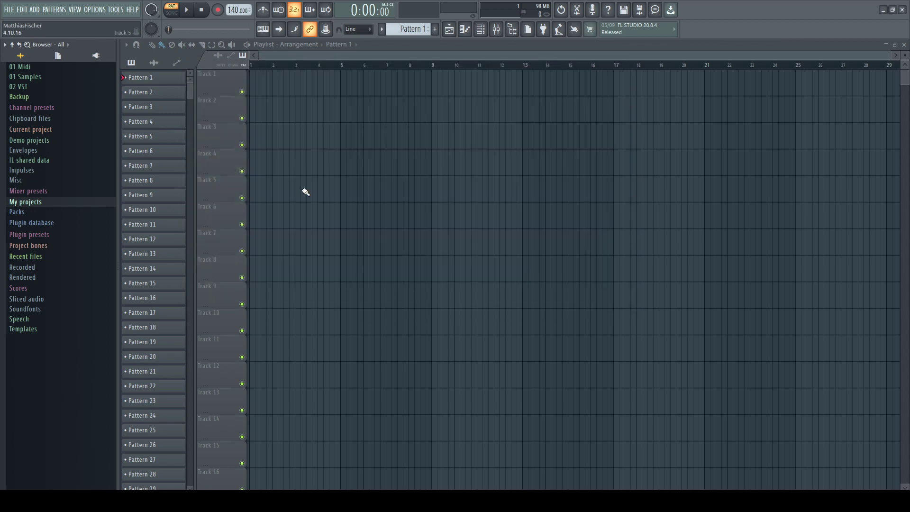
left_click(9, 11)
left_click(19, 63)
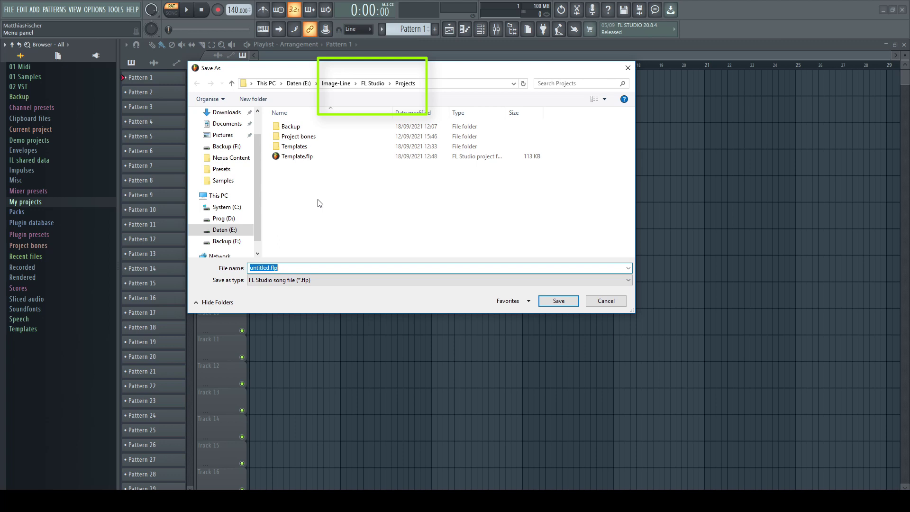
left_click(294, 149)
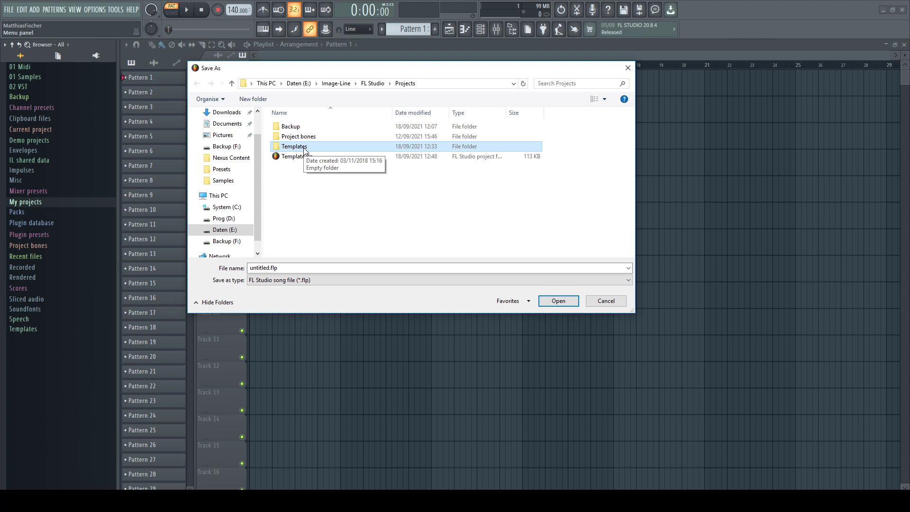
double_click(306, 147)
- Save the project there under the name 'My first template'
left_click(291, 268)
key("ctrl+a")
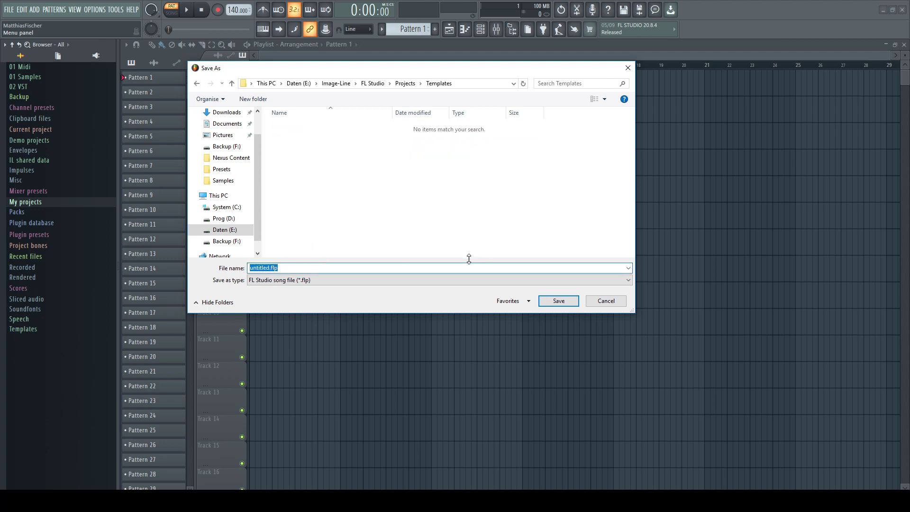
type("My first template")
key("Return")
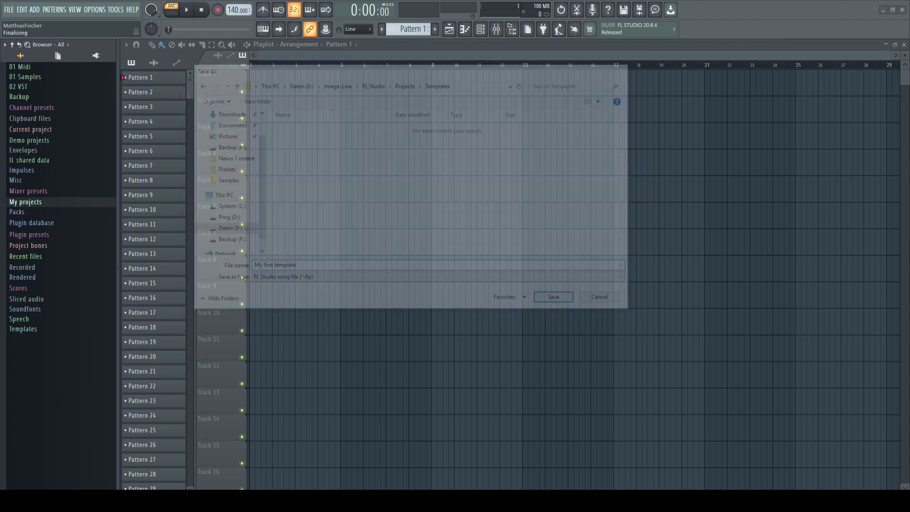
left_click(8, 9)
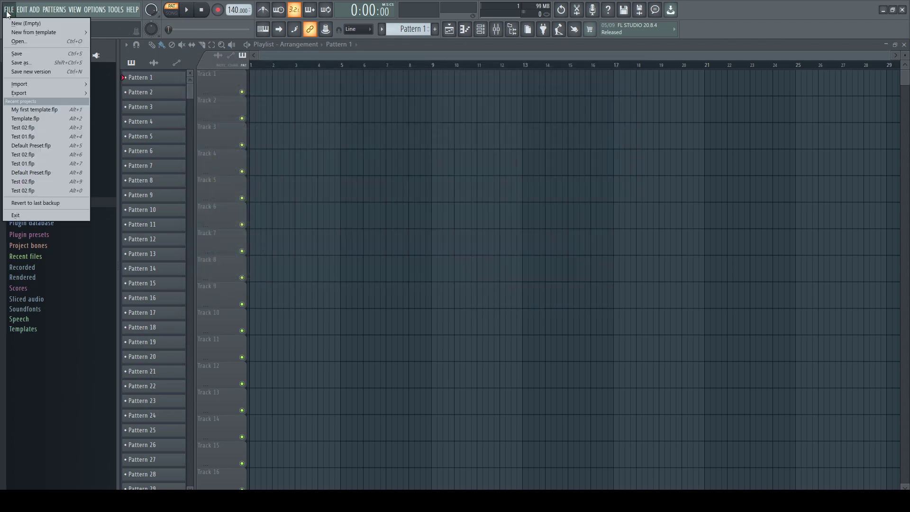
- Create a new 'My templates' folder inside Templates and open it
left_click(31, 61)
left_click(252, 99)
key("BackSpace")
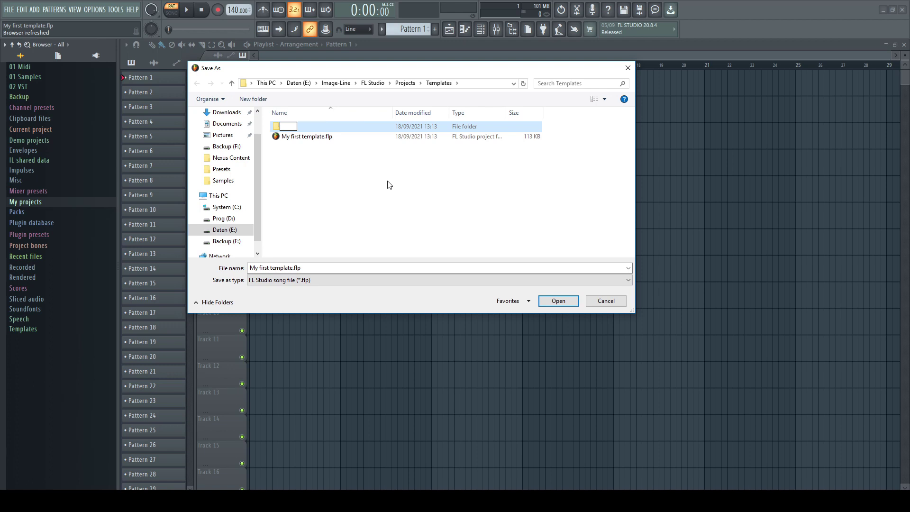
type("My templates")
key("Return")
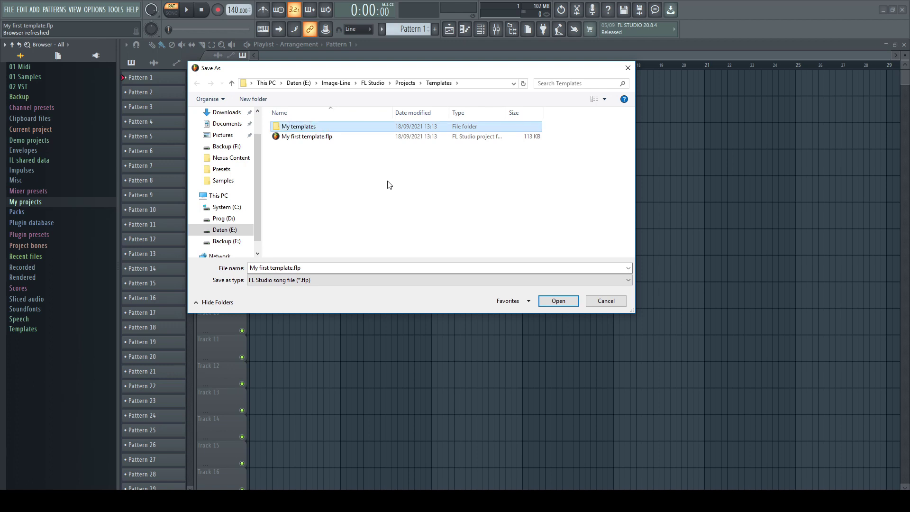
key("Return")
- Save the project there as 'My second template', then close and relaunch FL Studio
left_click(260, 268)
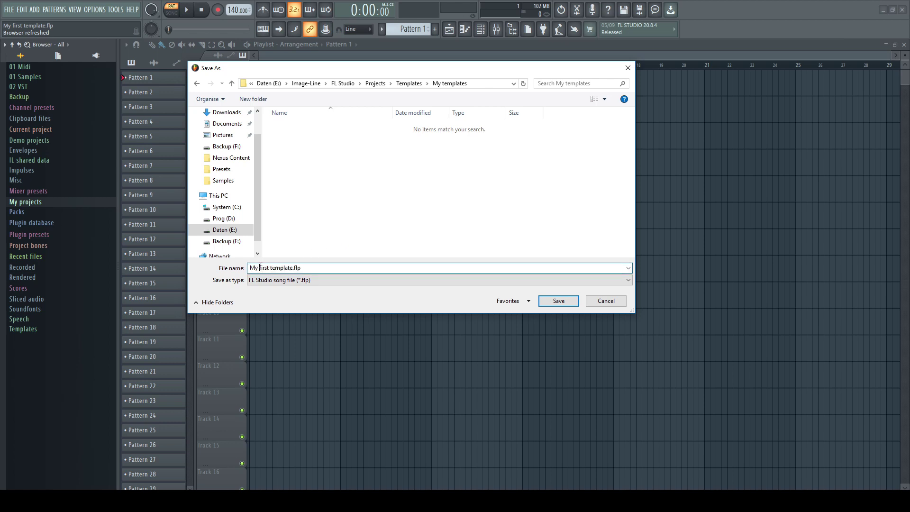
key("Delete")
key("Delete")
key("Delete")
key("Delete")
key("Delete")
type("second")
left_click(557, 300)
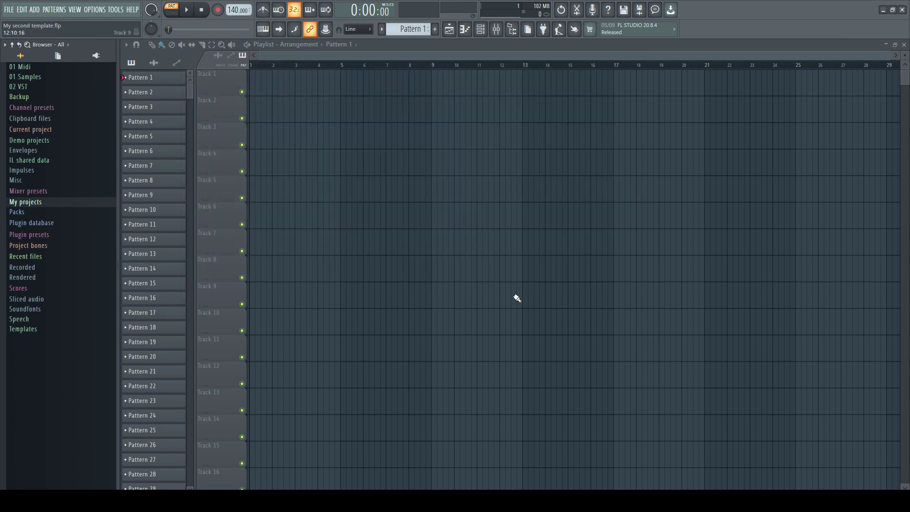
left_click(903, 11)
double_click(256, 209)
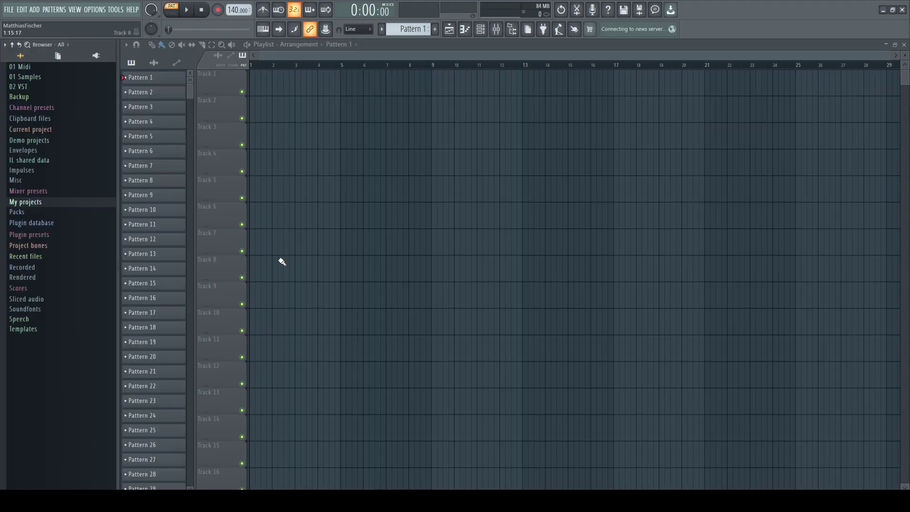
left_click(13, 10)
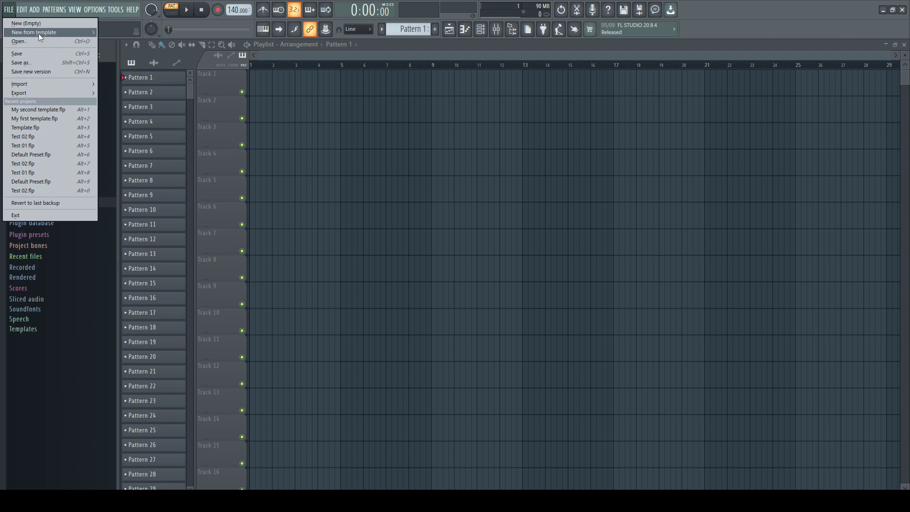
mouse_move(39, 32)
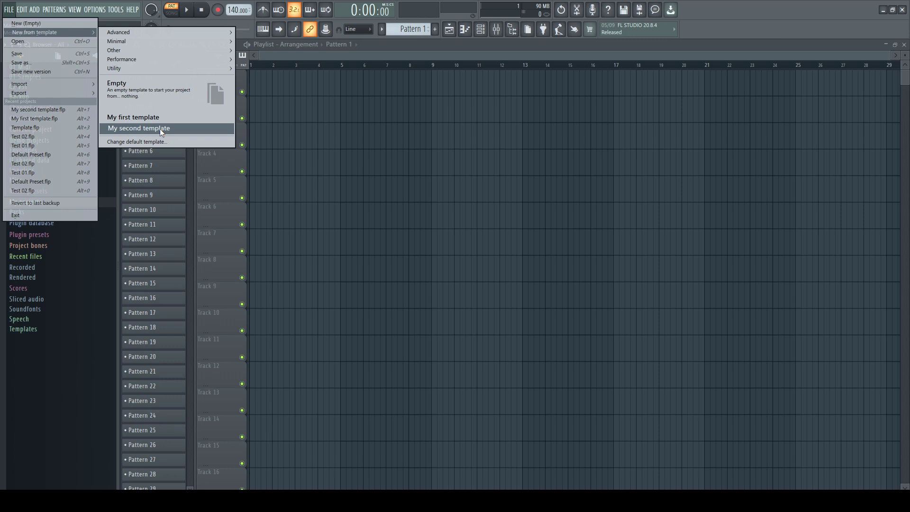
- Create a 'My third template' folder inside My templates and open it
left_click(18, 62)
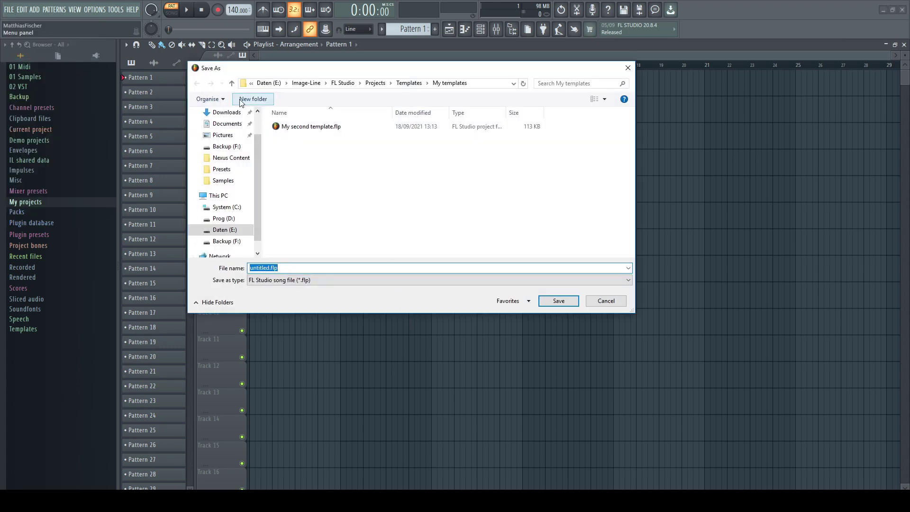
left_click(241, 103)
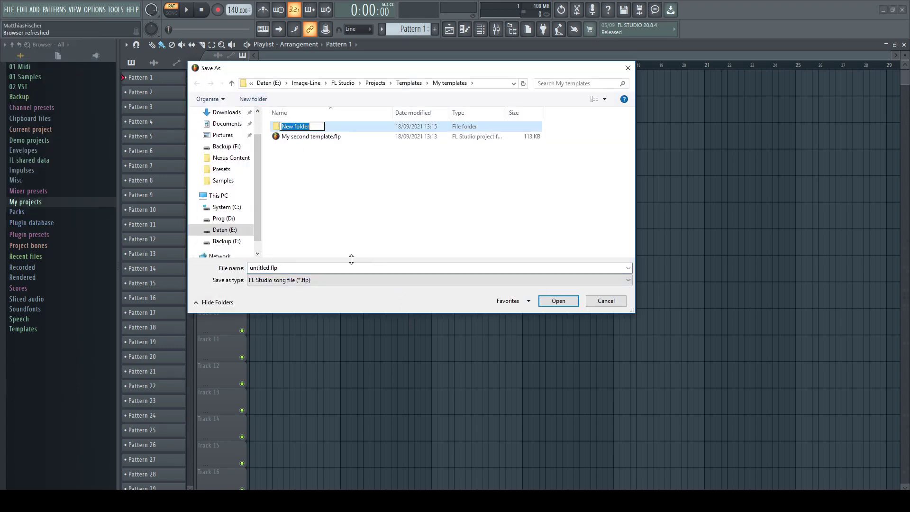
type("My third template")
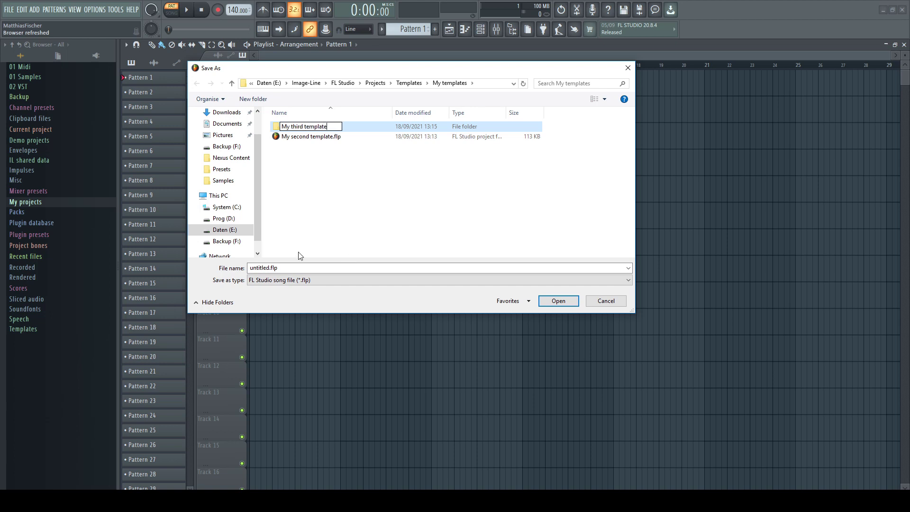
left_click_drag(328, 127, 276, 128)
key("ctrl+c")
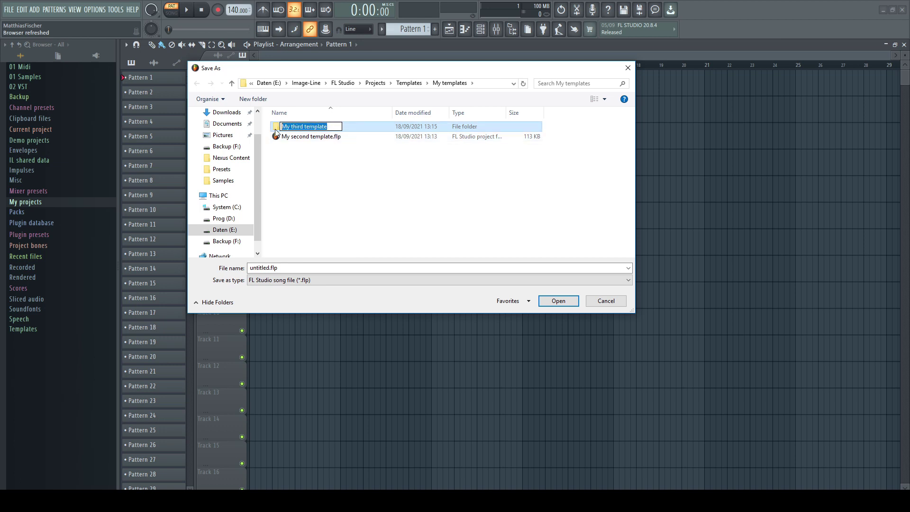
left_click(283, 147)
double_click(302, 127)
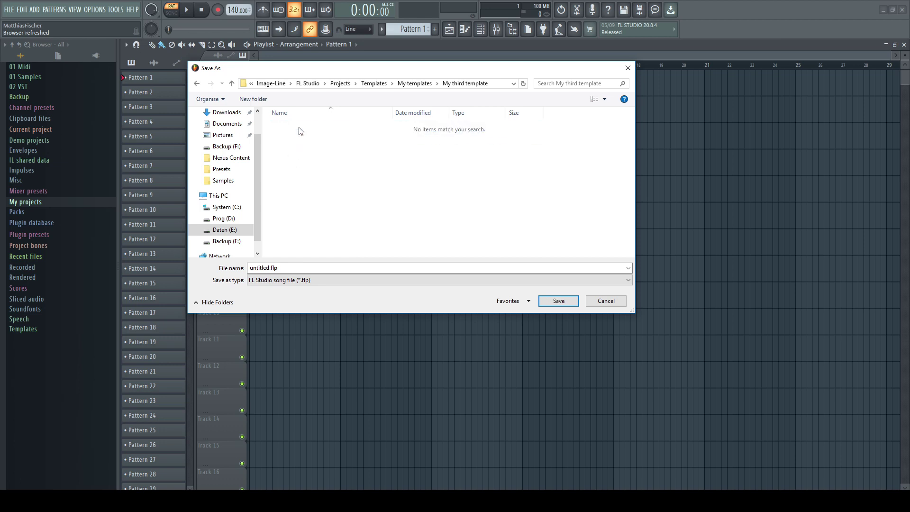
- Save the project in that folder as 'My third template'
left_click(321, 267)
key("ctrl+v")
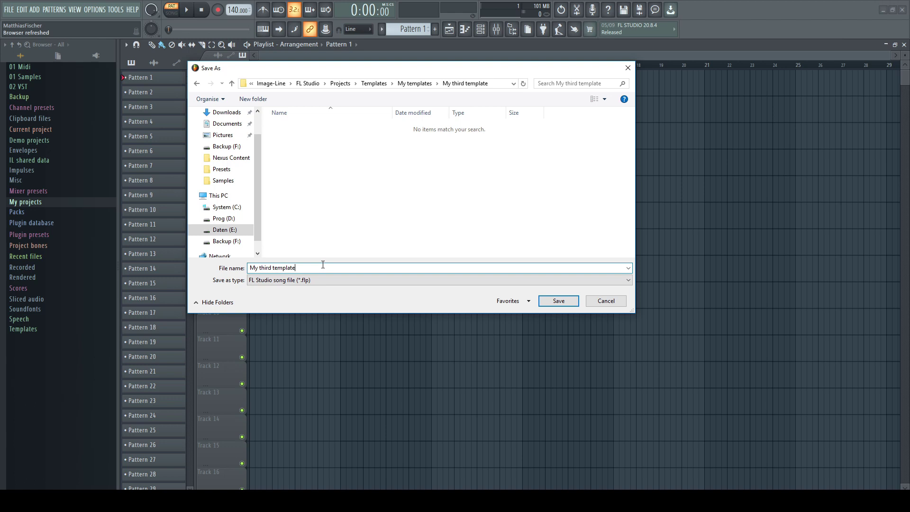
left_click(558, 302)
left_click(9, 10)
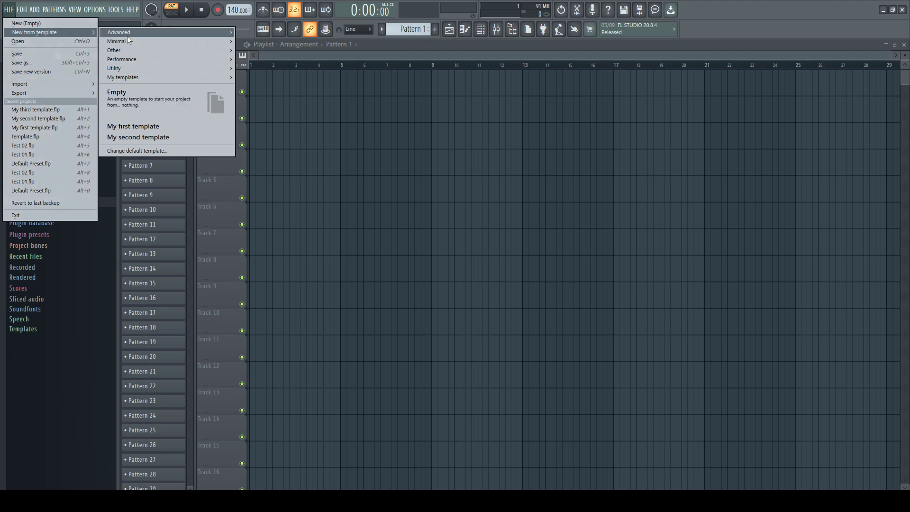
mouse_move(124, 74)
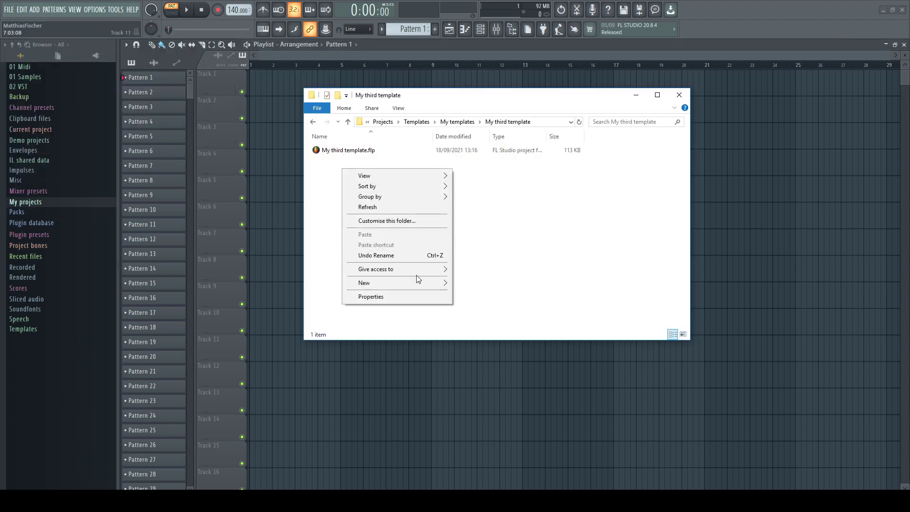
- Create an 'Again deeper' folder and move My third template.flp into it
mouse_move(420, 282)
type("folder")
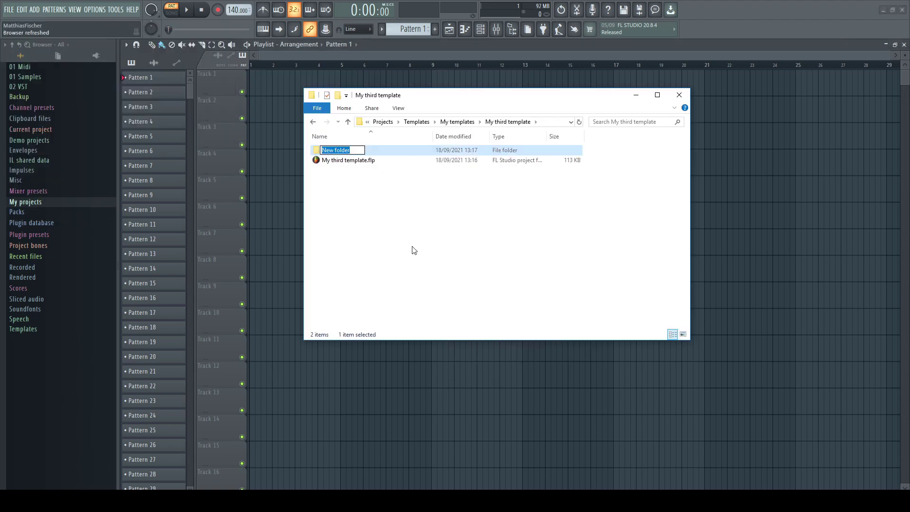
type("Again deeper")
key("Return")
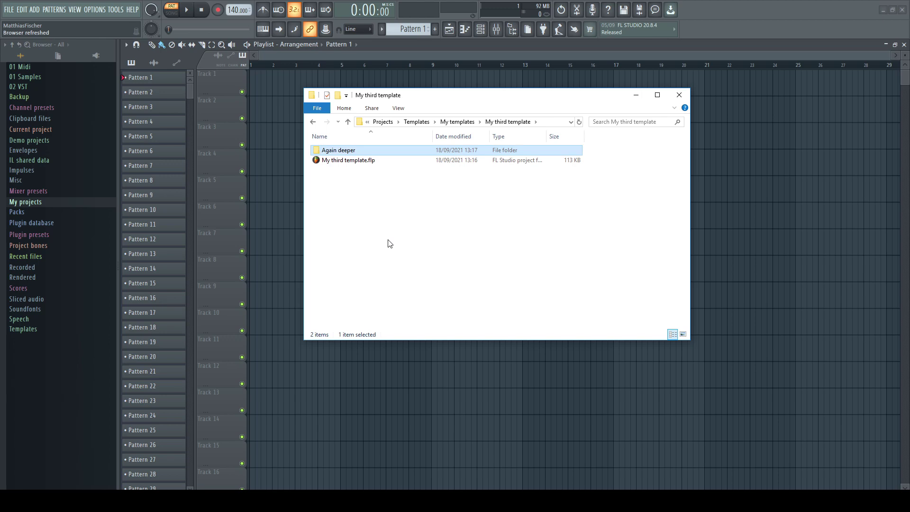
left_click_drag(348, 160, 355, 151)
- Check FL Studio's template menu, then return to the Again deeper folder window
left_click(636, 95)
left_click(9, 9)
mouse_move(71, 32)
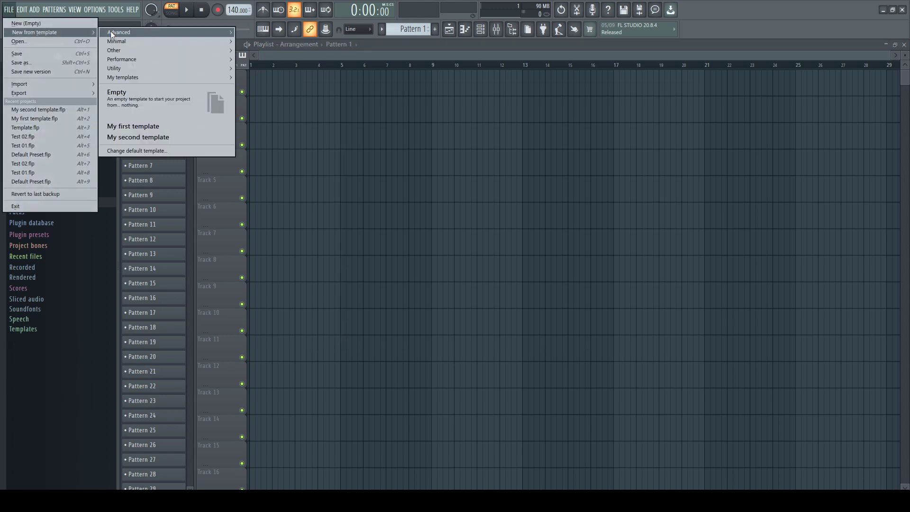
mouse_move(142, 78)
mouse_move(258, 80)
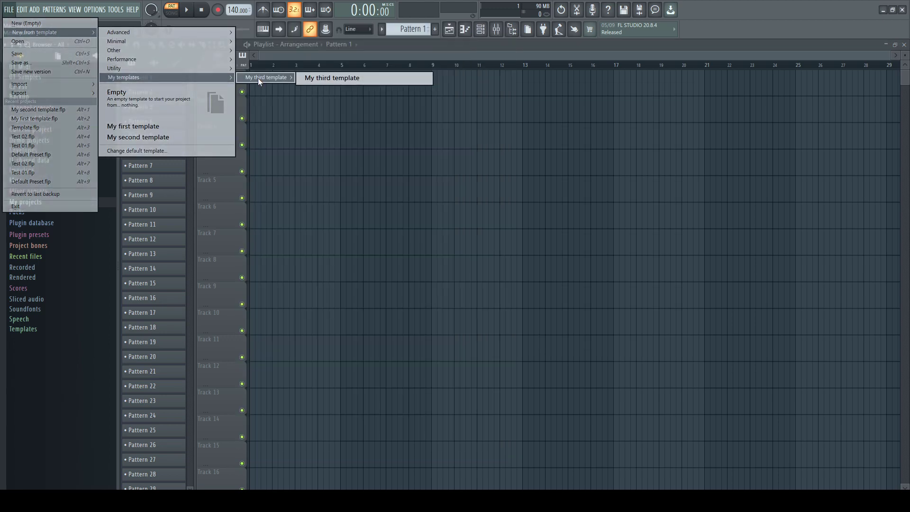
left_click(320, 79)
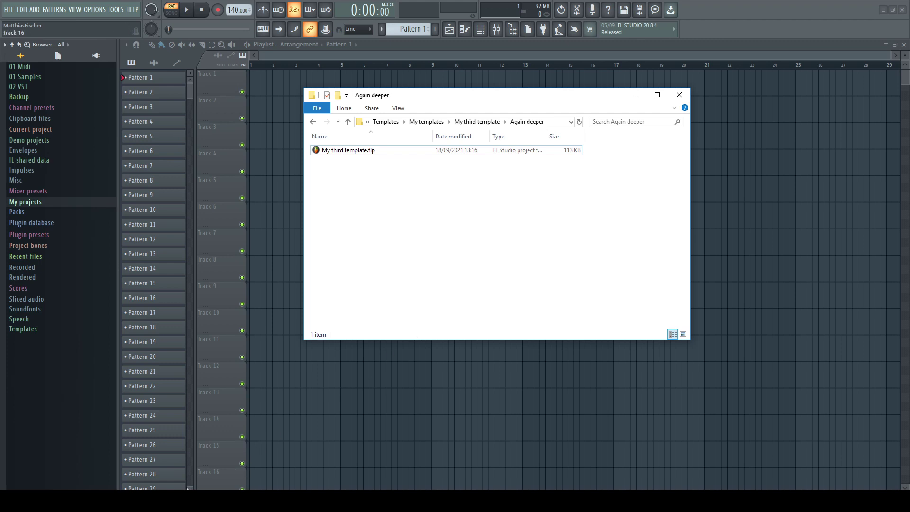
- Copy Empty.nfo from the stock Empty template folder into Again deeper
mouse_move(175, 501)
left_click(220, 462)
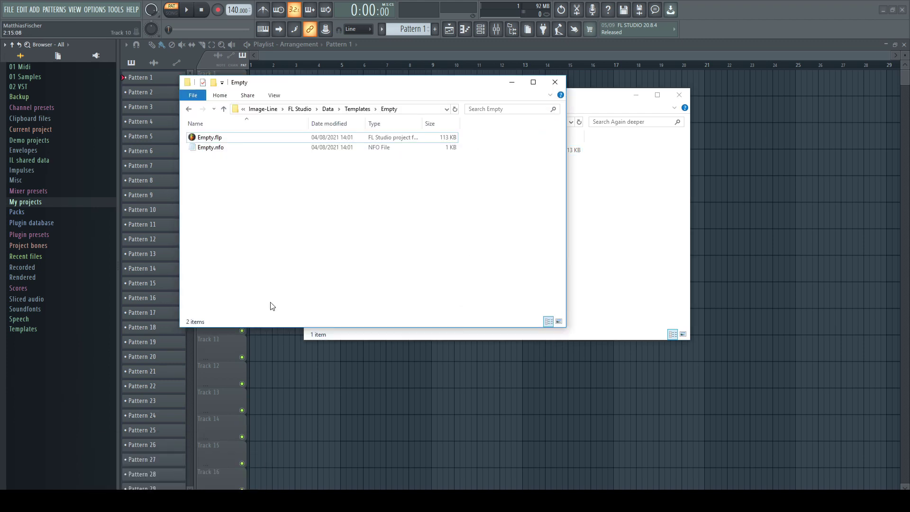
right_click(208, 151)
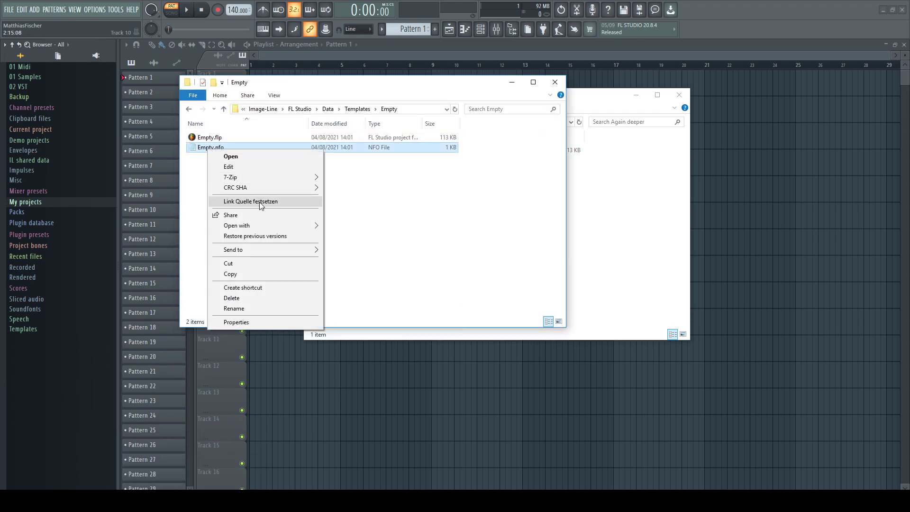
left_click(244, 273)
left_click(596, 205)
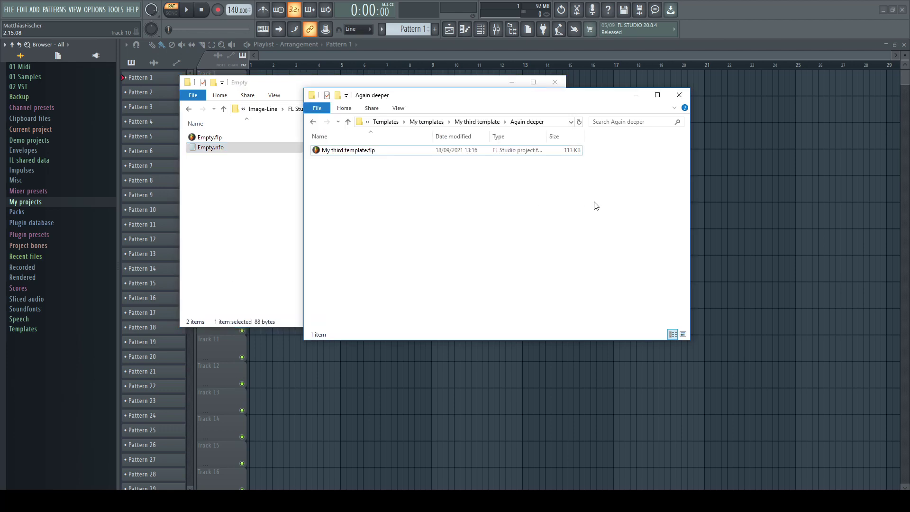
right_click(347, 197)
left_click(391, 264)
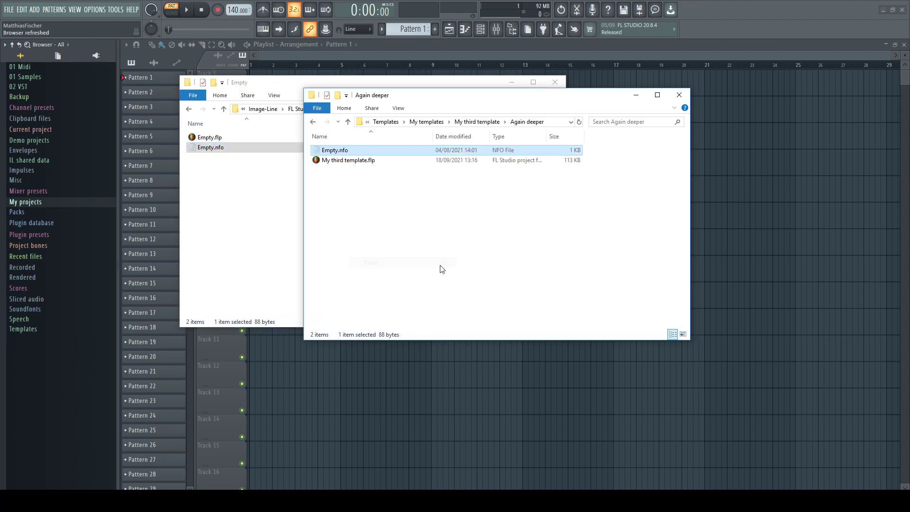
- Rename the copied info file to 'My third template.nfo' using the template's name
left_click(349, 160)
key("F2")
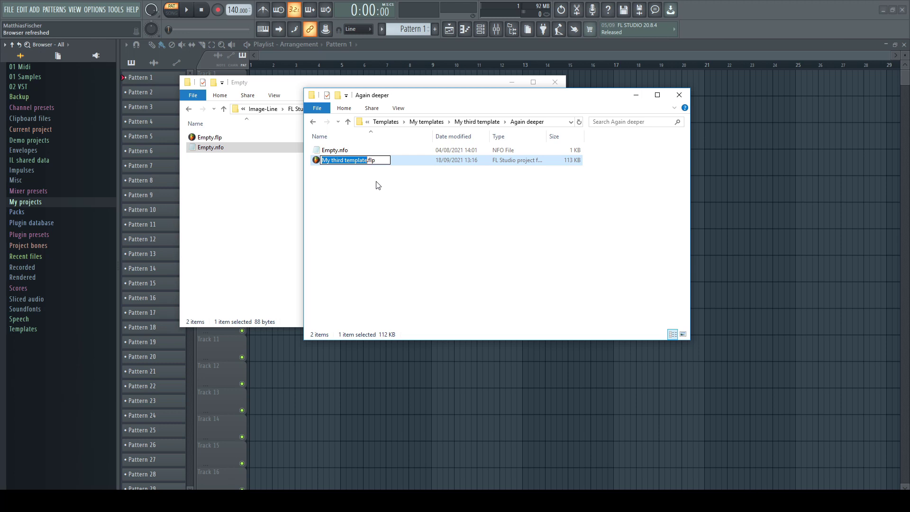
key("ctrl+c")
left_click(341, 150)
key("F2")
key("ctrl+v")
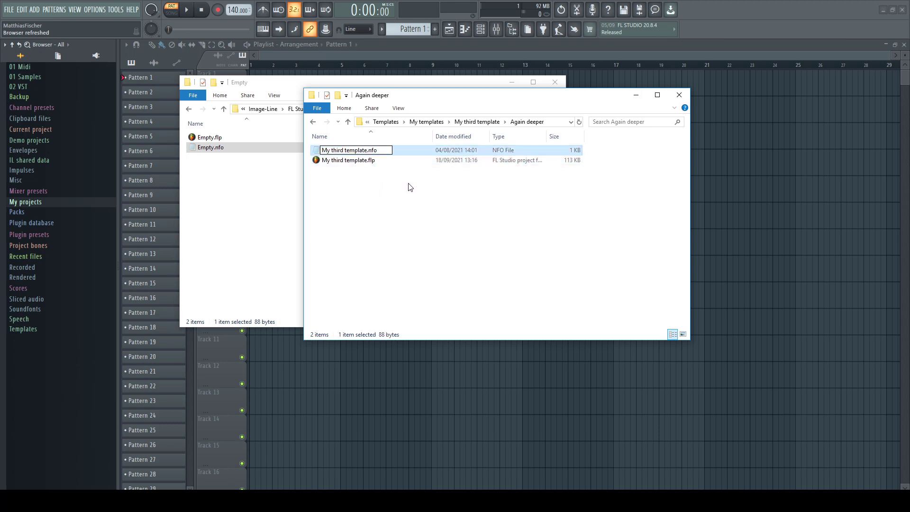
key("Return")
- Set the Description to 'Finally...like I wanted it to be!' and MenuIconIndex to 97, then save
double_click(348, 161)
left_click_drag(274, 74, 486, 75)
type("Finally.")
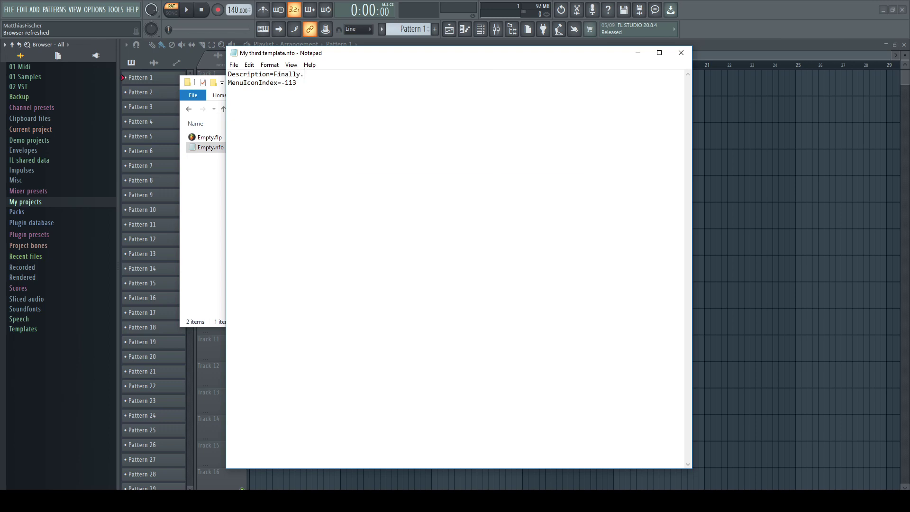
type("..like I wanted it to be!")
double_click(290, 82)
type("97")
left_click(234, 65)
left_click(289, 97)
- Close Notepad and start a new project from My templates > My third template
left_click(681, 53)
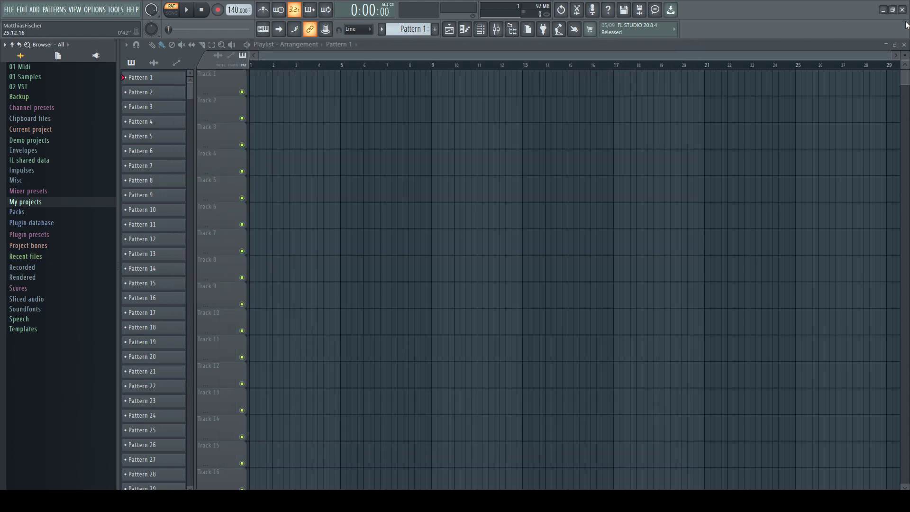
left_click(9, 9)
mouse_move(25, 35)
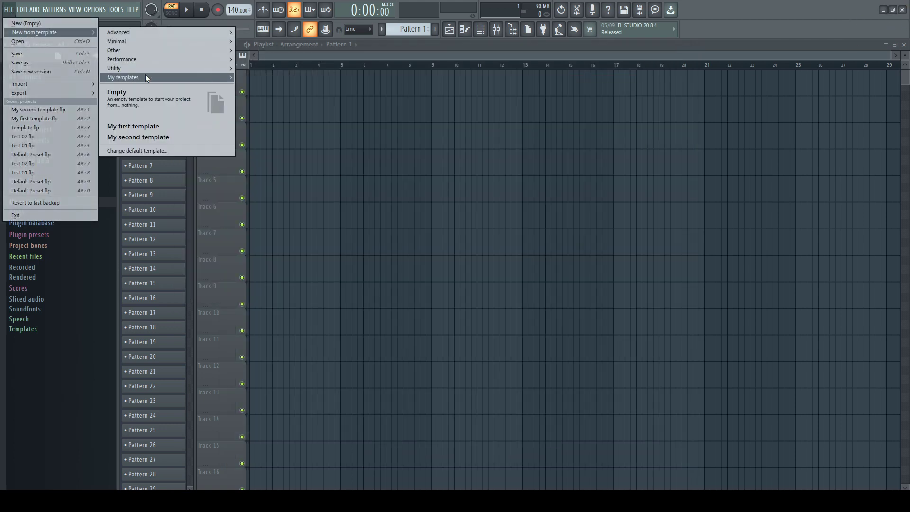
mouse_move(145, 74)
mouse_move(271, 79)
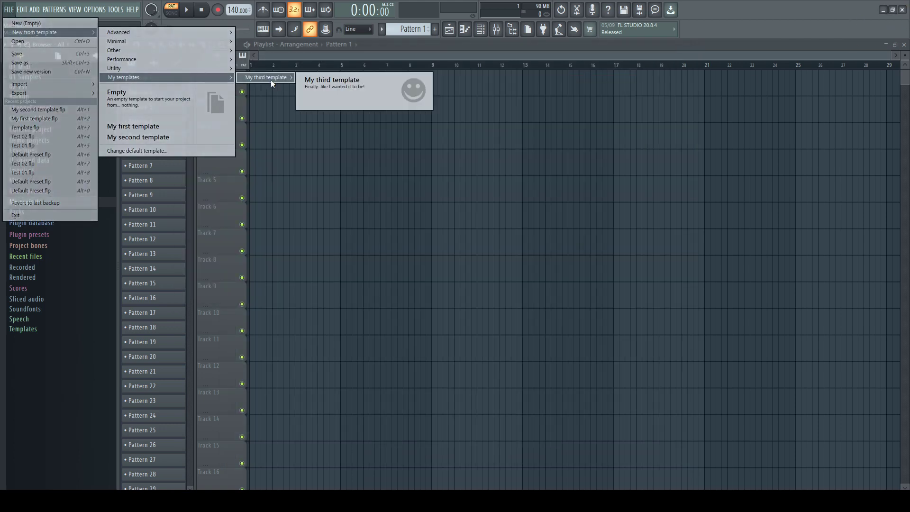
left_click(358, 90)
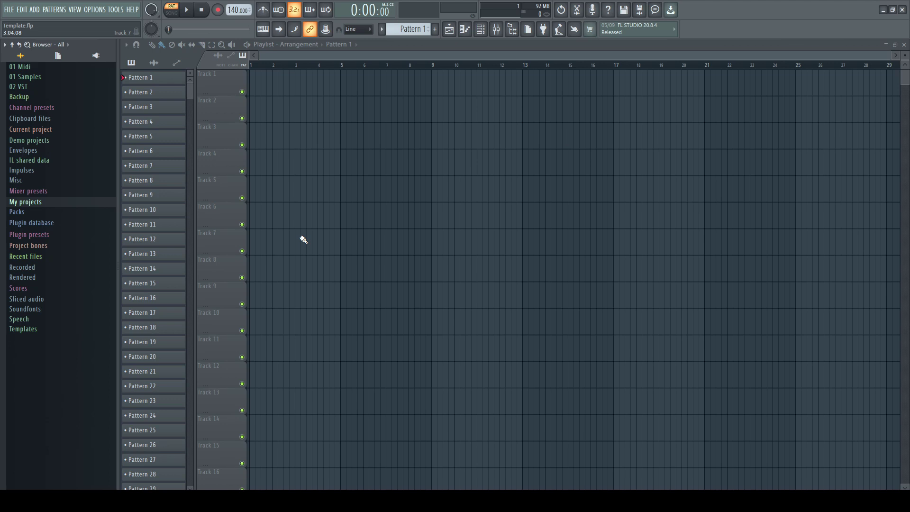
- Bring up FL Studio's General settings page showing Default template Empty and Startup project Default template
left_click(8, 9)
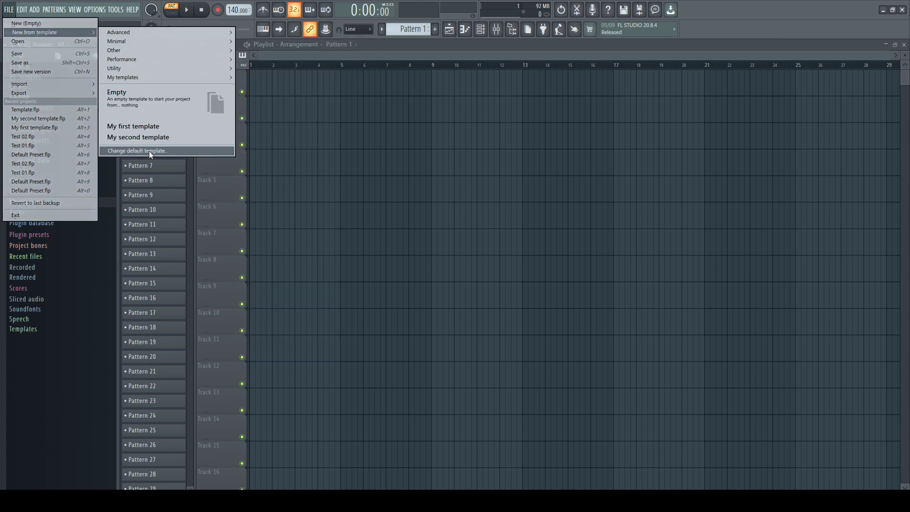
left_click(149, 152)
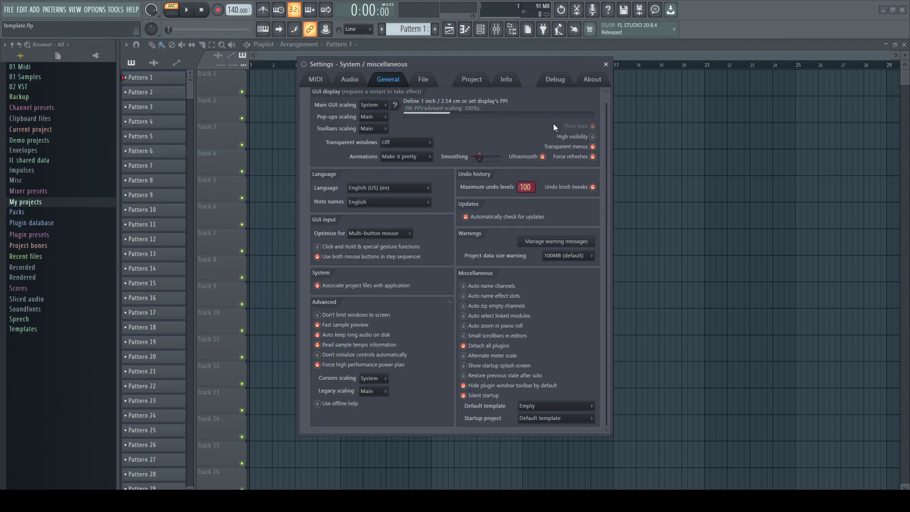
left_click(606, 64)
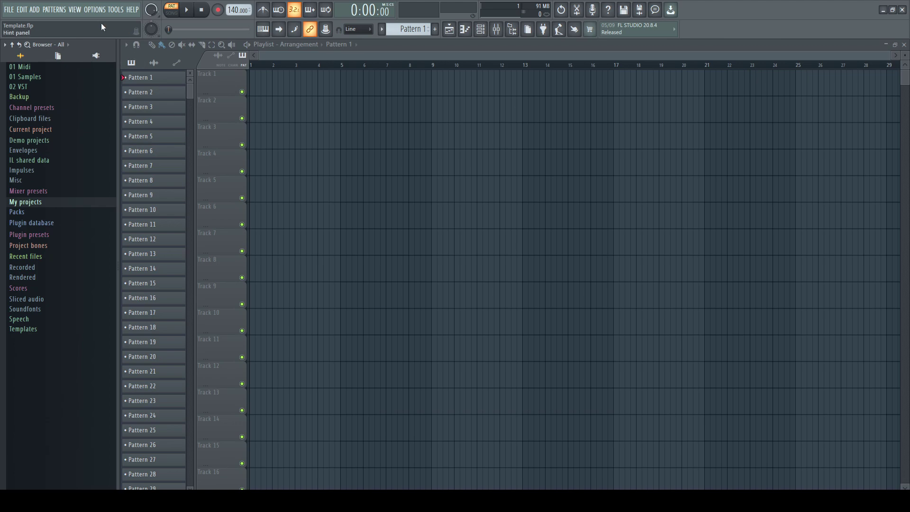
left_click(98, 10)
left_click(114, 49)
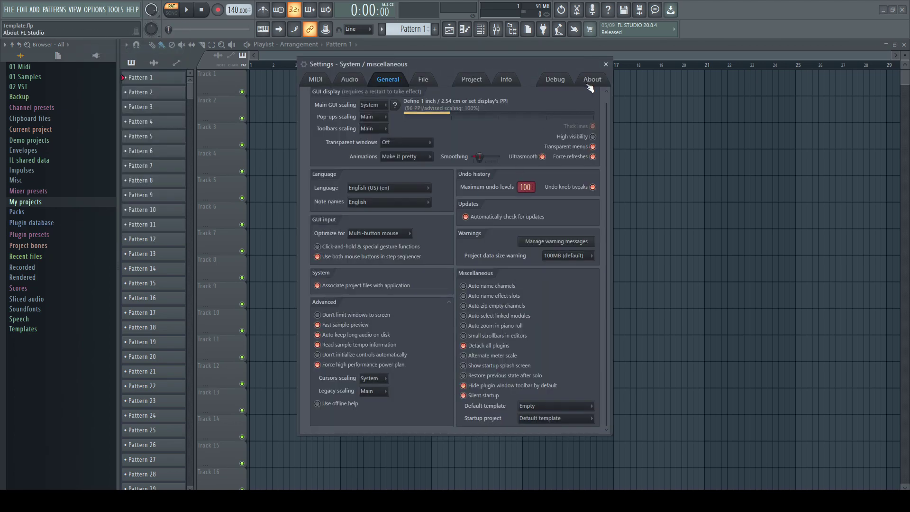
left_click(606, 64)
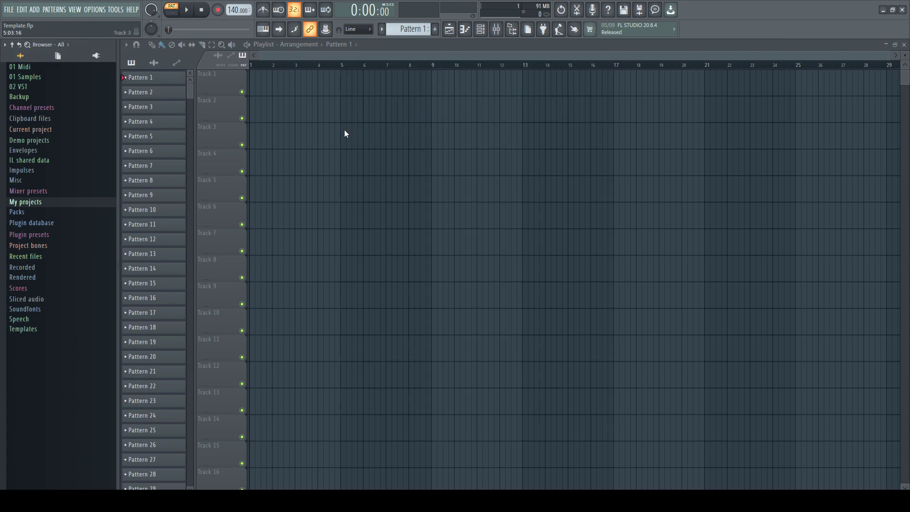
key("F10")
left_click(391, 79)
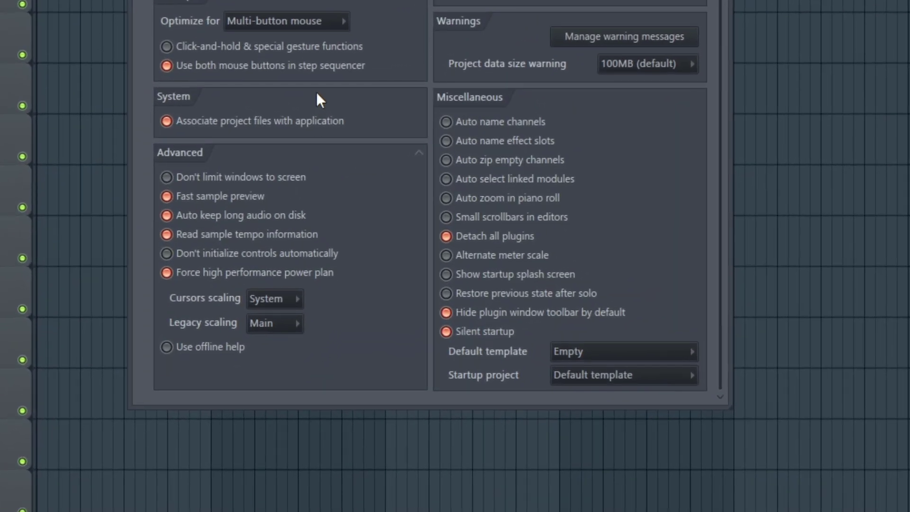
- Leave Startup project on Default template and expand the Default template chooser
left_click(630, 374)
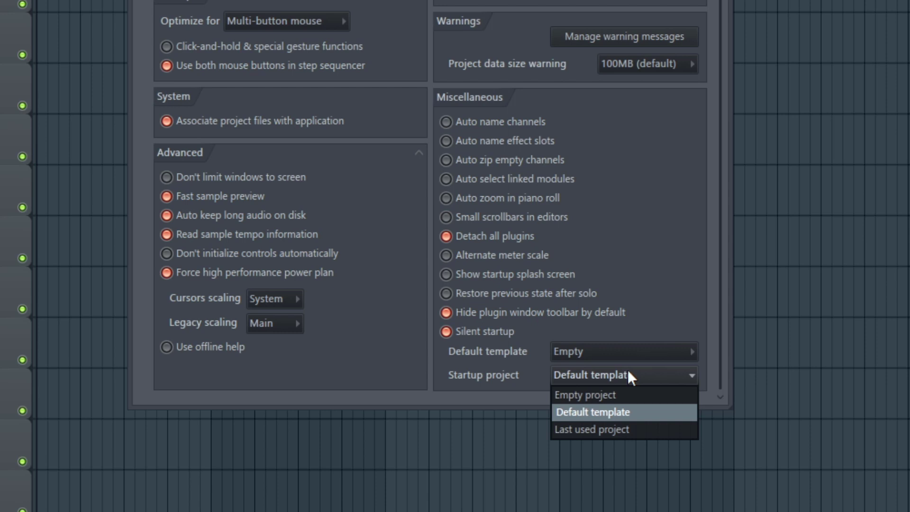
left_click(628, 373)
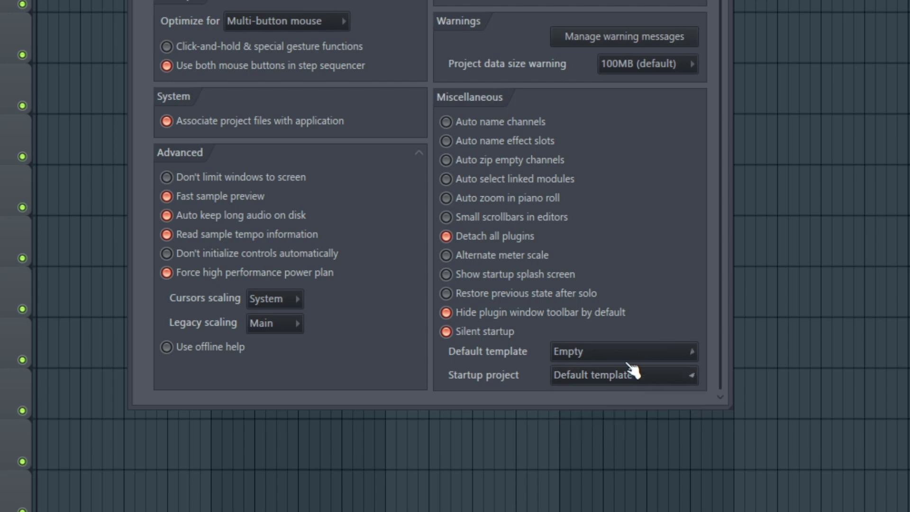
left_click(626, 355)
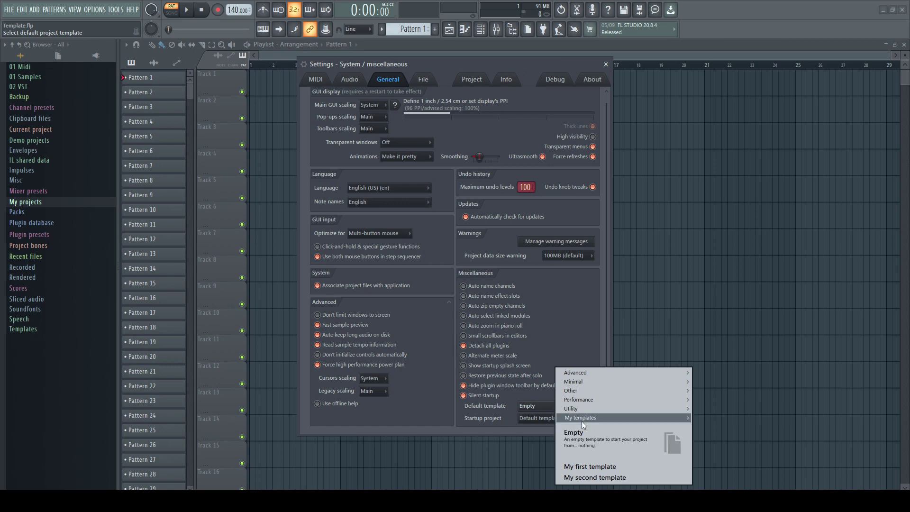
- Choose My templates > My third template as the Default template
mouse_move(684, 419)
mouse_move(719, 419)
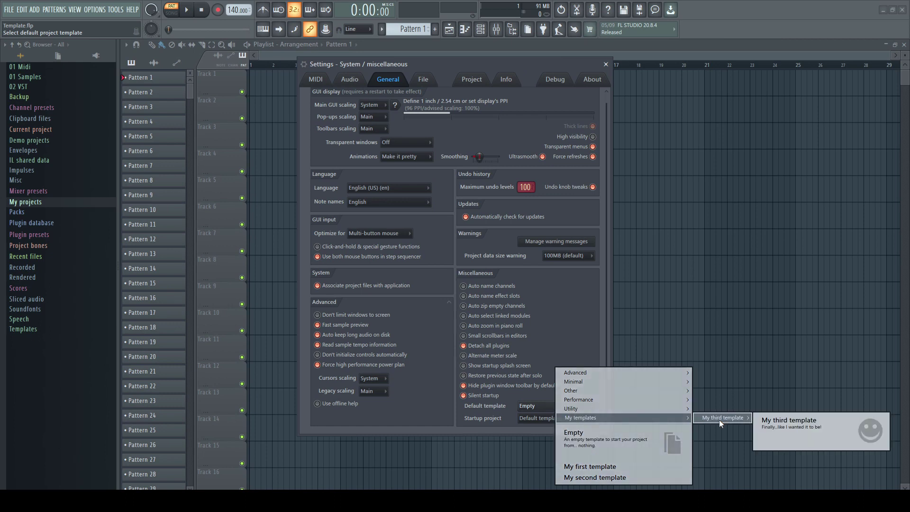
left_click(785, 422)
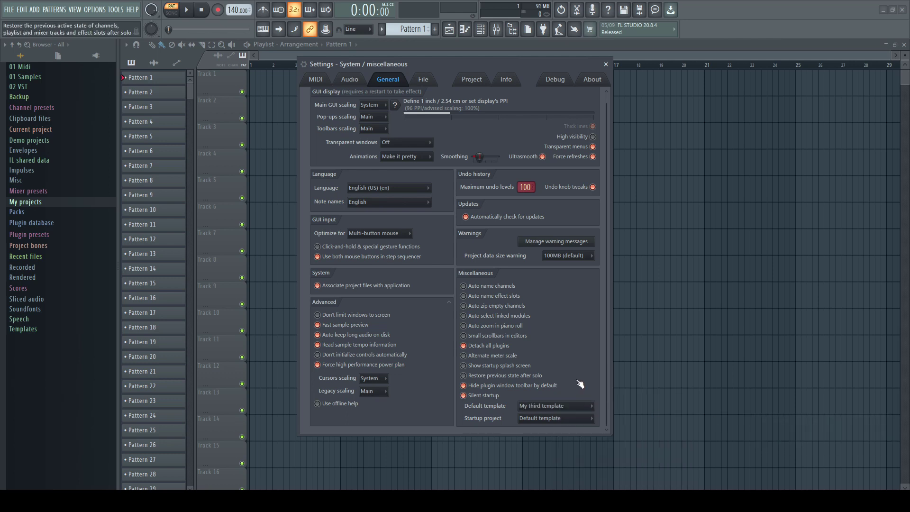